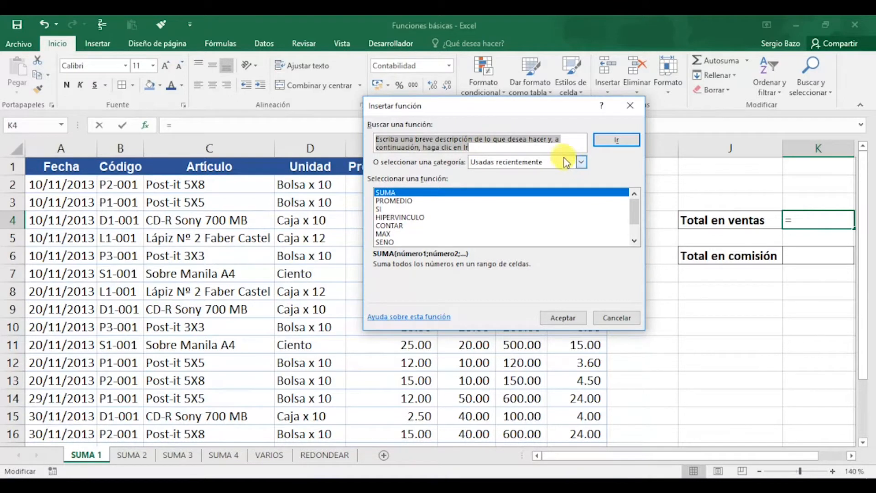
Insert the SUMA function from the Matemáticas y trigonométricas category into cell K4, next to Total en ventas
{"action": "left_click", "coordinate": [581, 163]}
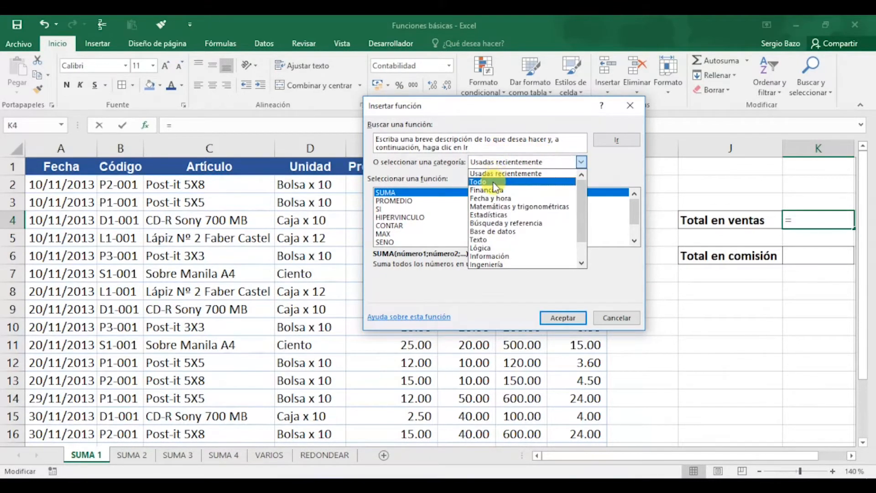
{"action": "left_click", "coordinate": [502, 207]}
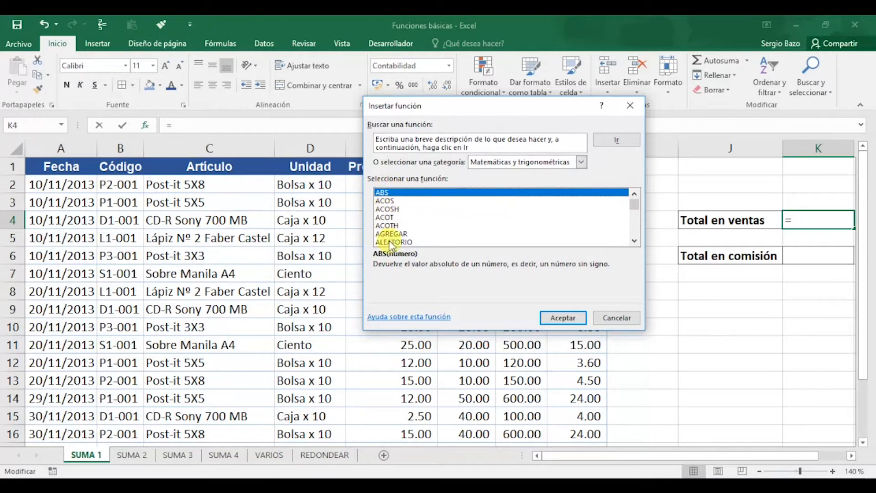
{"action": "scroll", "coordinate": [636, 235], "scroll_direction": "down", "scroll_amount": 6}
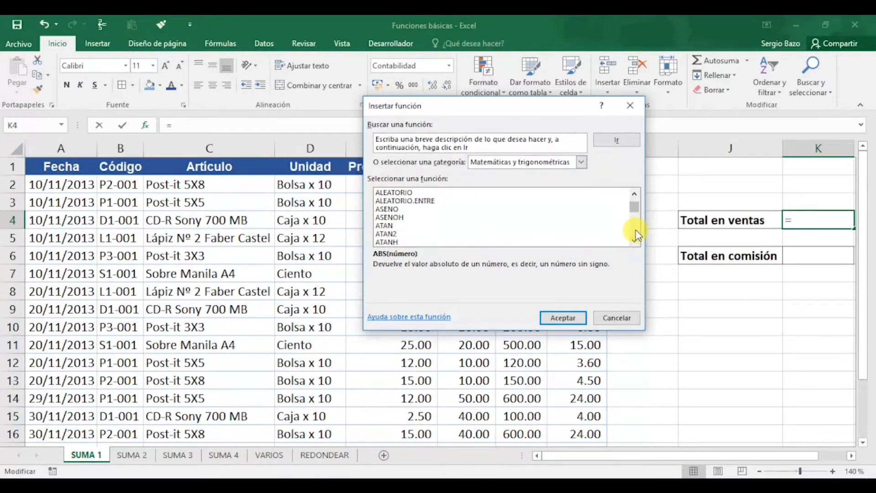
{"action": "scroll", "coordinate": [636, 235], "scroll_direction": "down", "scroll_amount": 12}
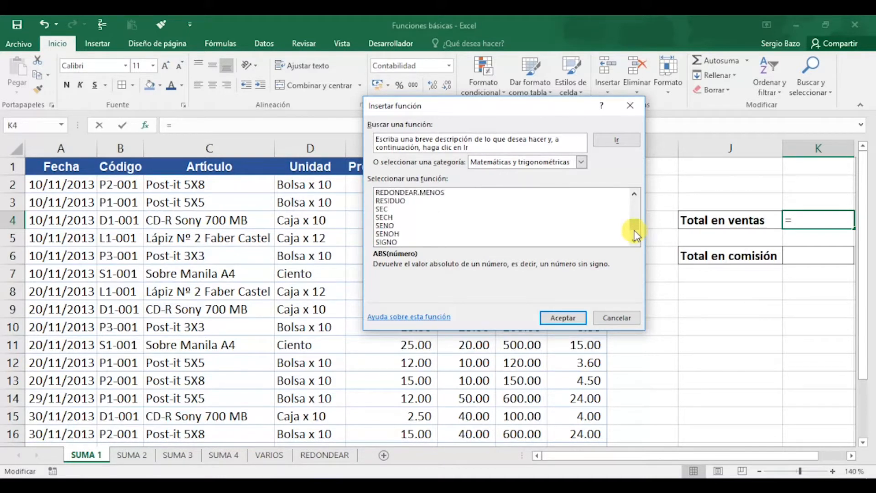
{"action": "scroll", "coordinate": [633, 235], "scroll_direction": "down", "scroll_amount": 3}
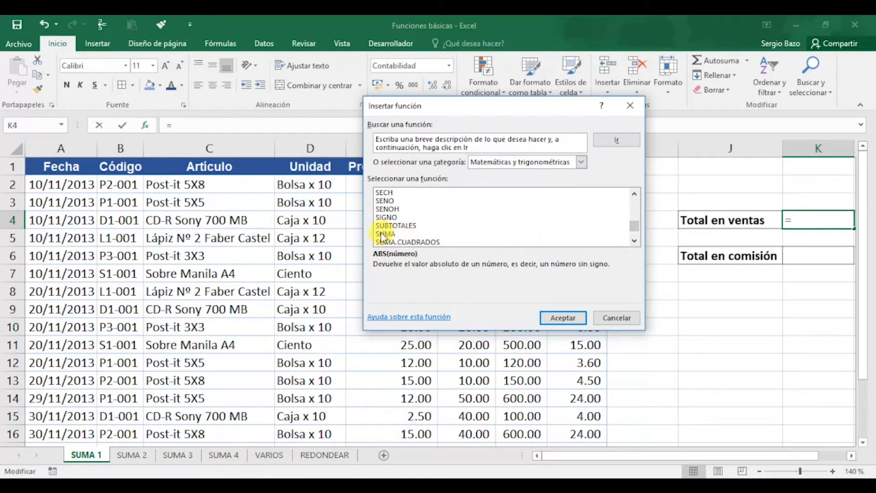
{"action": "left_click", "coordinate": [382, 235]}
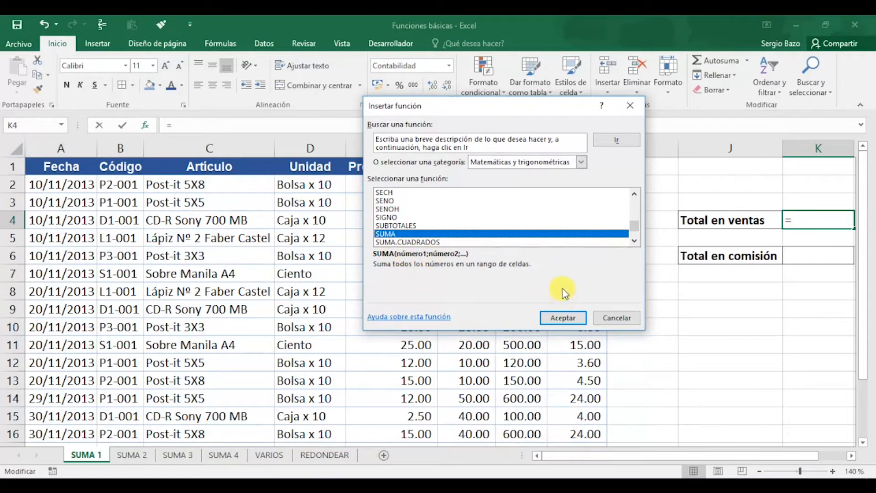
{"action": "left_click", "coordinate": [563, 317]}
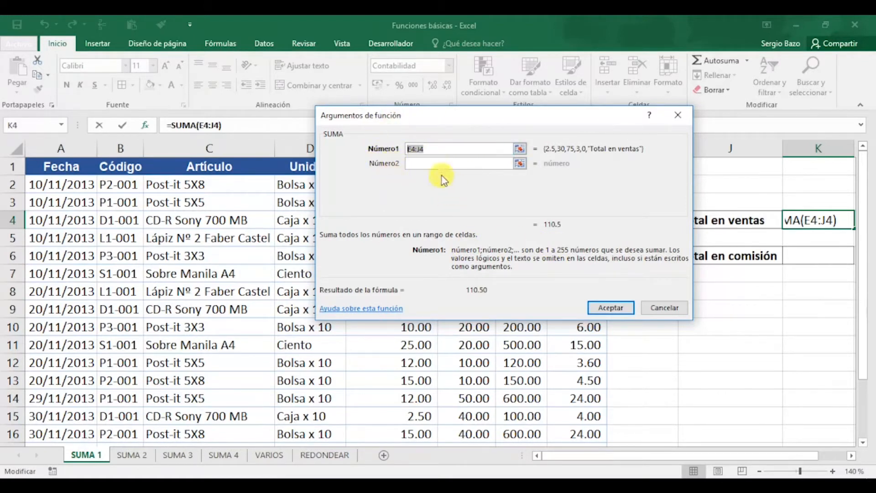
Examine the additional optional arguments of the SUMA function, from Número2 to Número5
{"action": "left_click", "coordinate": [418, 164]}
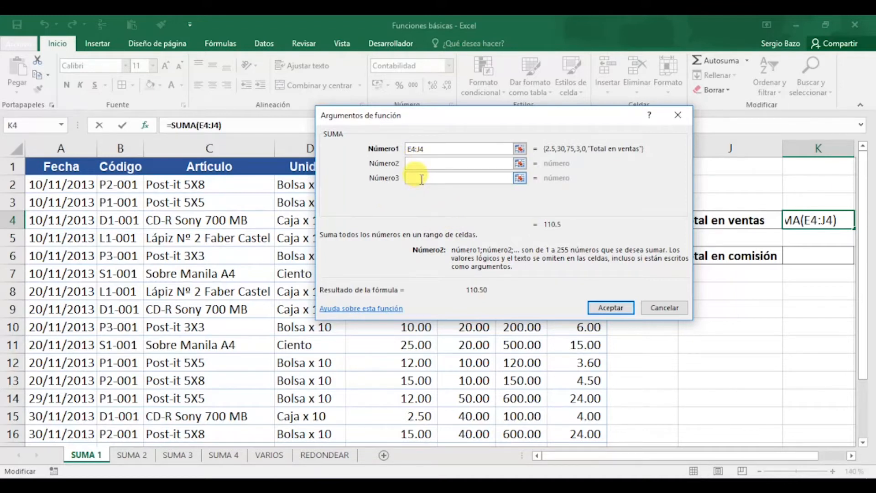
{"action": "left_click", "coordinate": [419, 178]}
{"action": "left_click", "coordinate": [418, 193]}
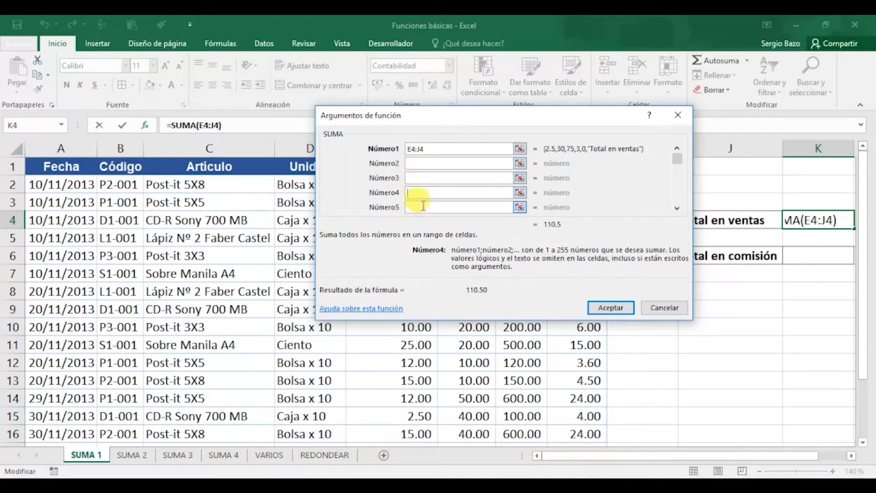
{"action": "left_click", "coordinate": [417, 206]}
Replace the Número1 argument with the Ventas range G2:G20 and accept the SUMA formula in K4
{"action": "left_click", "coordinate": [428, 149]}
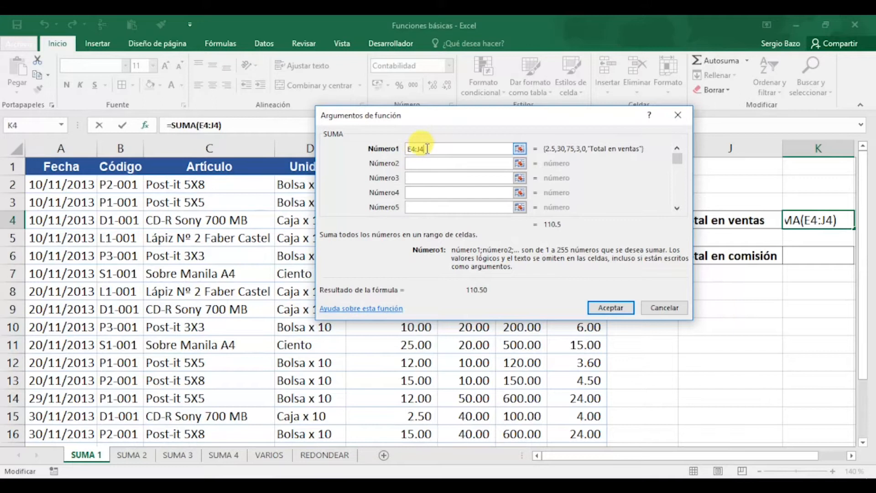
{"action": "left_click_drag", "start_coordinate": [426, 150], "coordinate": [392, 150]}
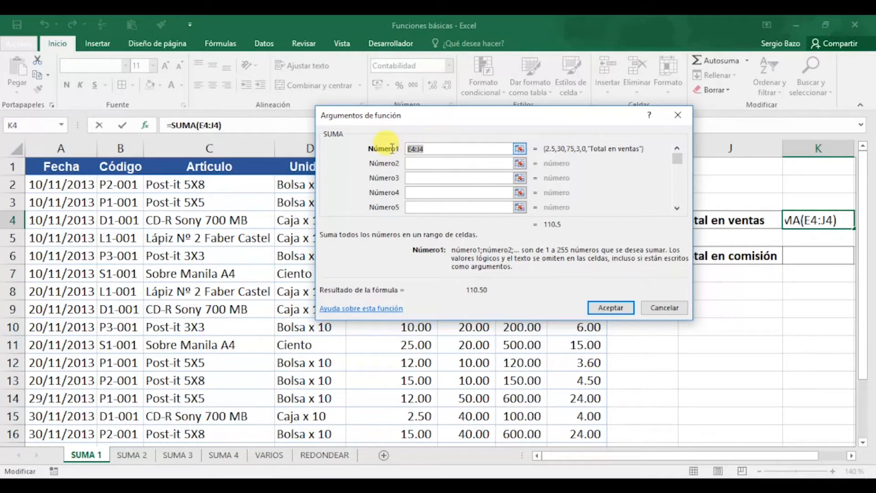
{"action": "left_click_drag", "start_coordinate": [472, 114], "coordinate": [763, 152]}
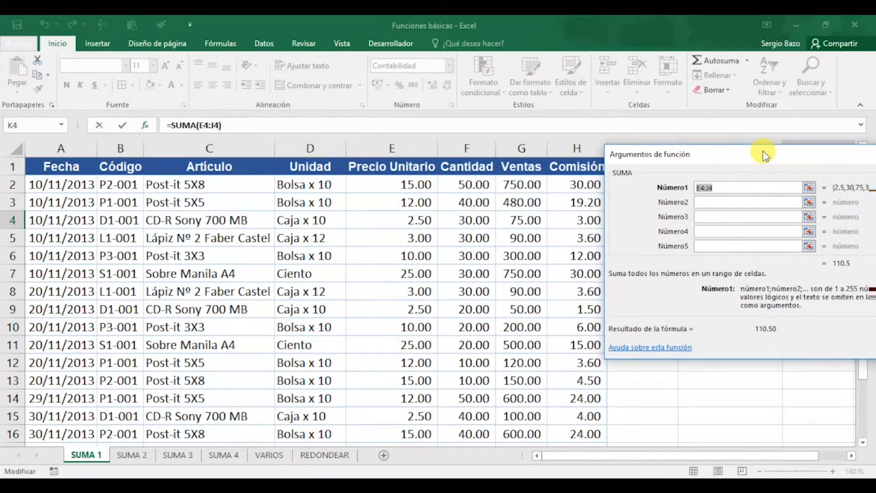
{"action": "key", "text": "Delete"}
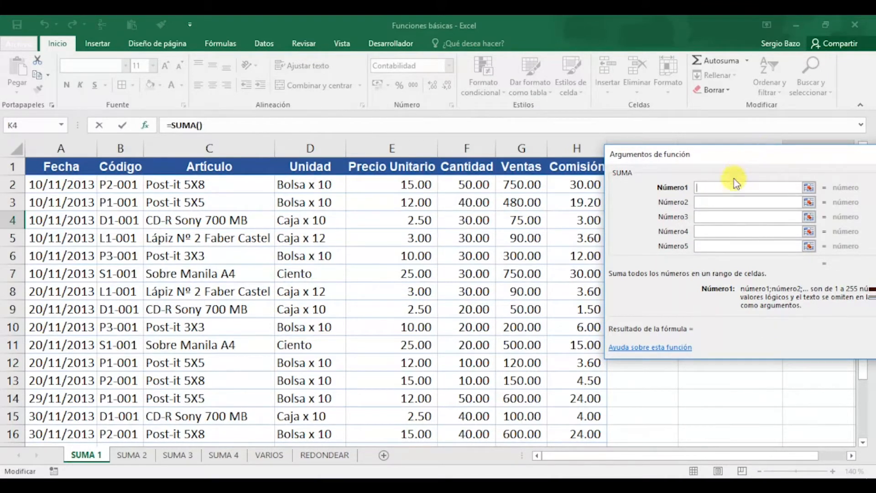
{"action": "left_click", "coordinate": [521, 184]}
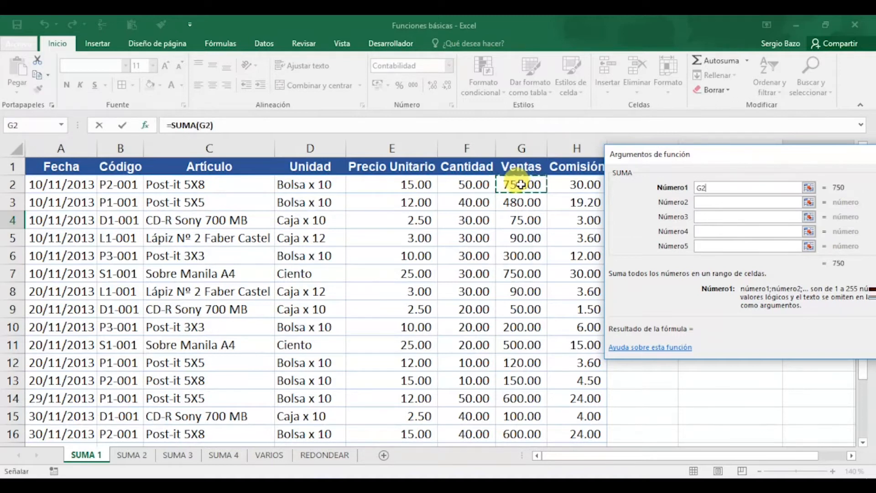
{"action": "left_click_drag", "start_coordinate": [521, 184], "coordinate": [521, 417]}
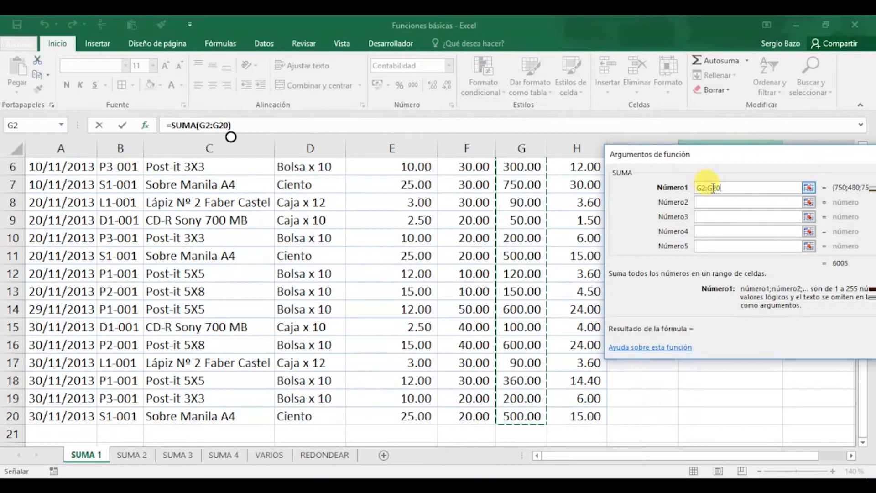
{"action": "left_click_drag", "start_coordinate": [733, 167], "coordinate": [489, 74]}
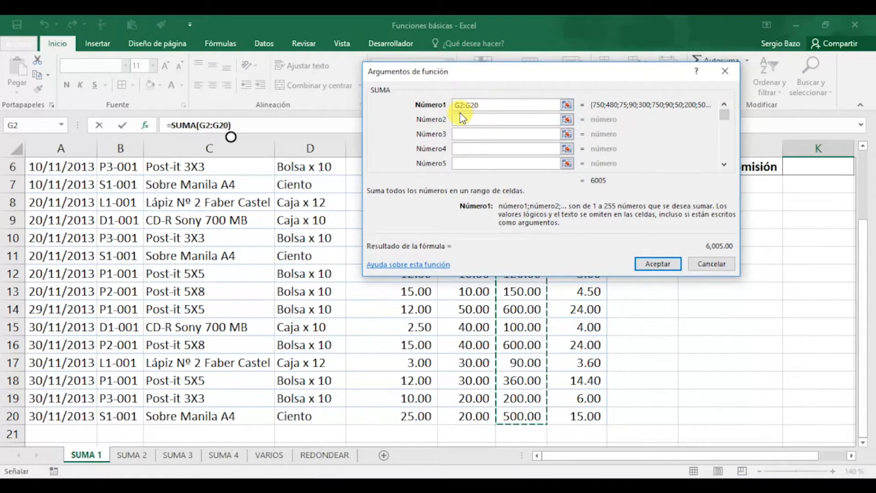
{"action": "left_click", "coordinate": [657, 263]}
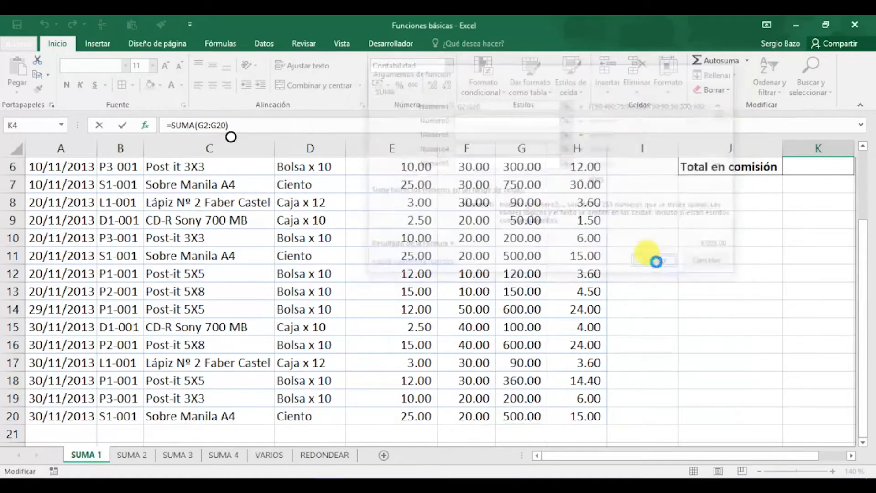
Enter the formula =SUMA(H2:H20) in cell K6 to total the Comisión column
{"action": "left_click", "coordinate": [851, 455]}
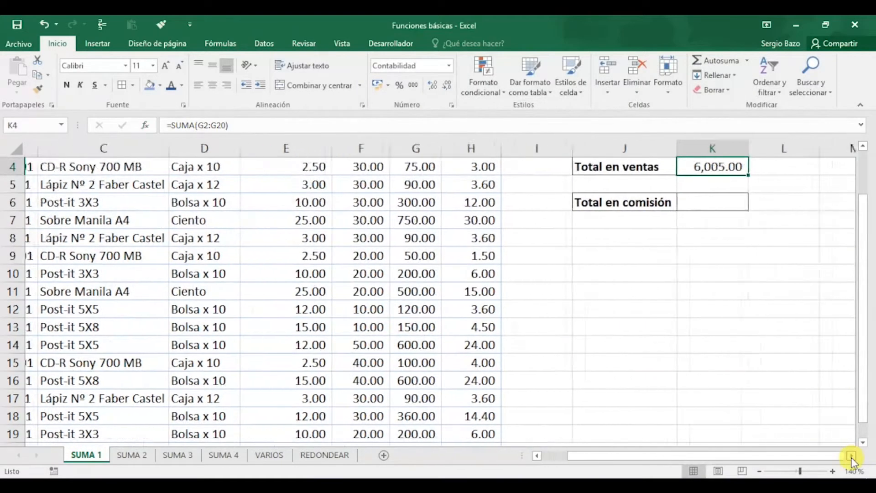
{"action": "scroll", "coordinate": [792, 378], "scroll_direction": "up", "scroll_amount": 1}
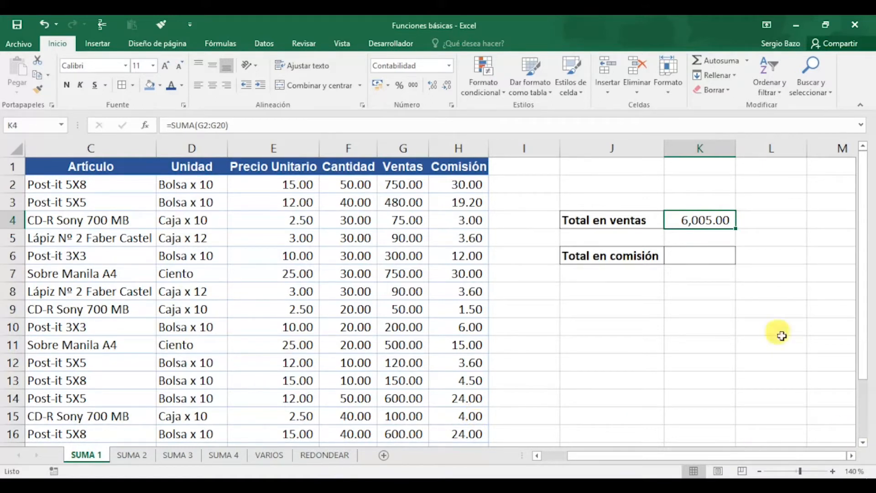
{"action": "left_click", "coordinate": [698, 255]}
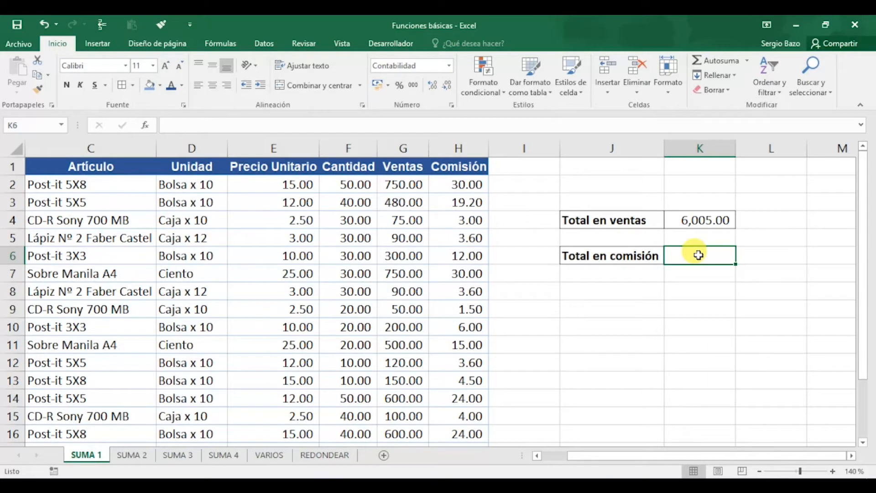
{"action": "type", "text": "="}
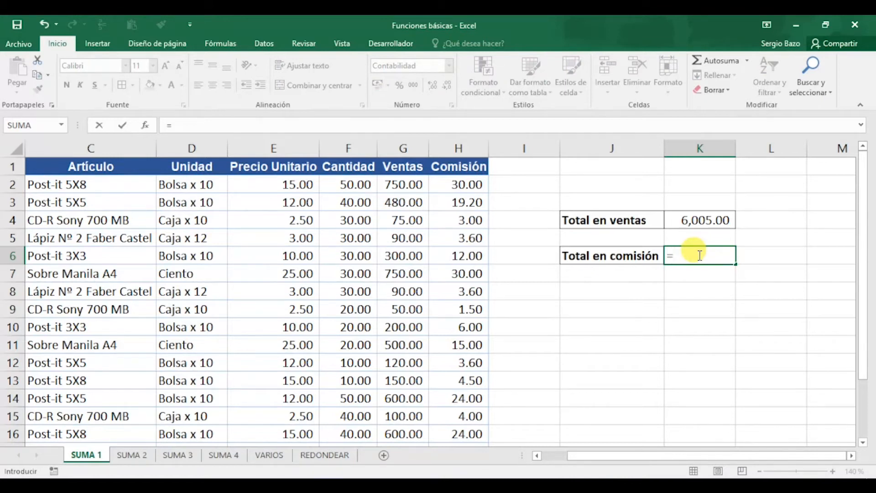
{"action": "type", "text": "su"}
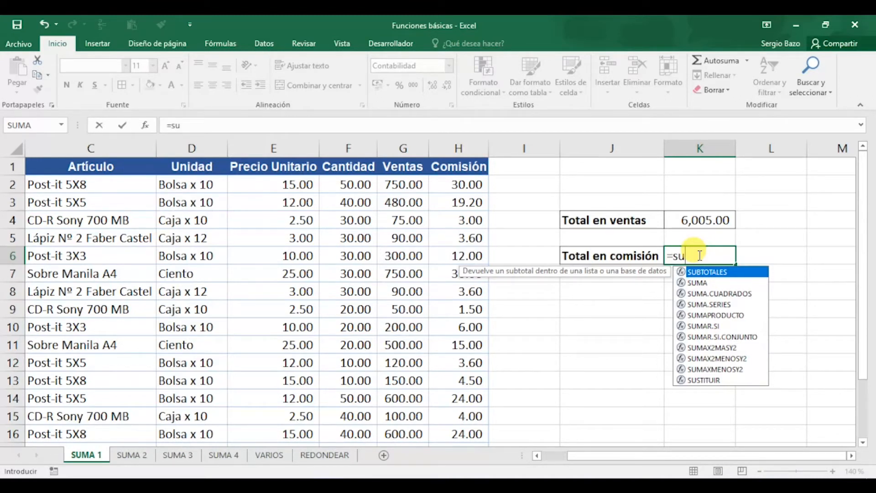
{"action": "key", "text": "Down"}
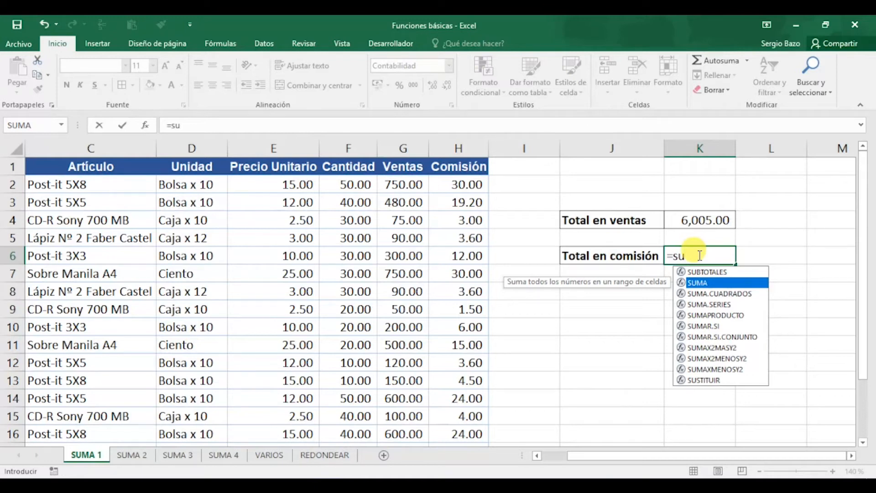
{"action": "key", "text": "Tab"}
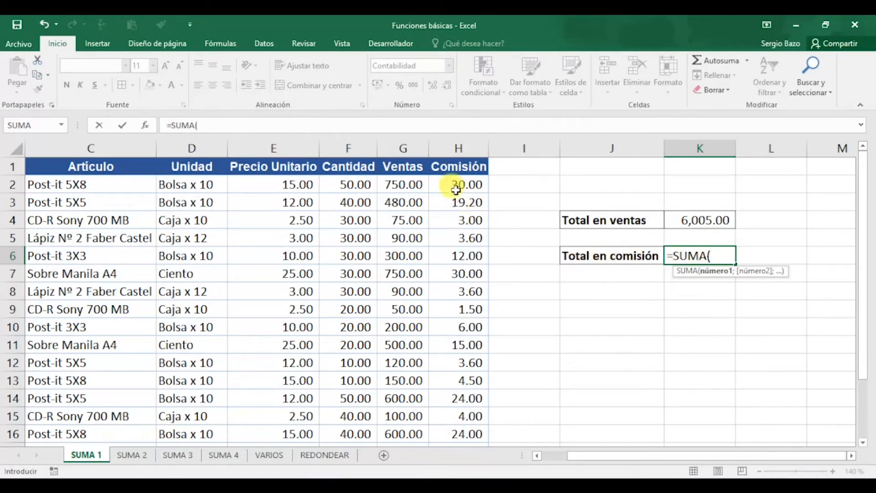
{"action": "left_click_drag", "start_coordinate": [455, 182], "coordinate": [456, 410]}
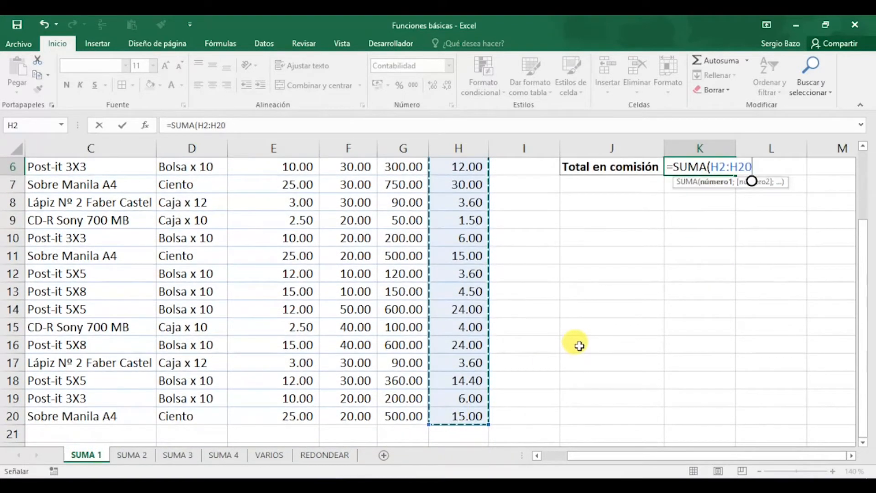
{"action": "scroll", "coordinate": [577, 344], "scroll_direction": "up", "scroll_amount": 2}
{"action": "scroll", "coordinate": [576, 344], "scroll_direction": "down", "scroll_amount": 1}
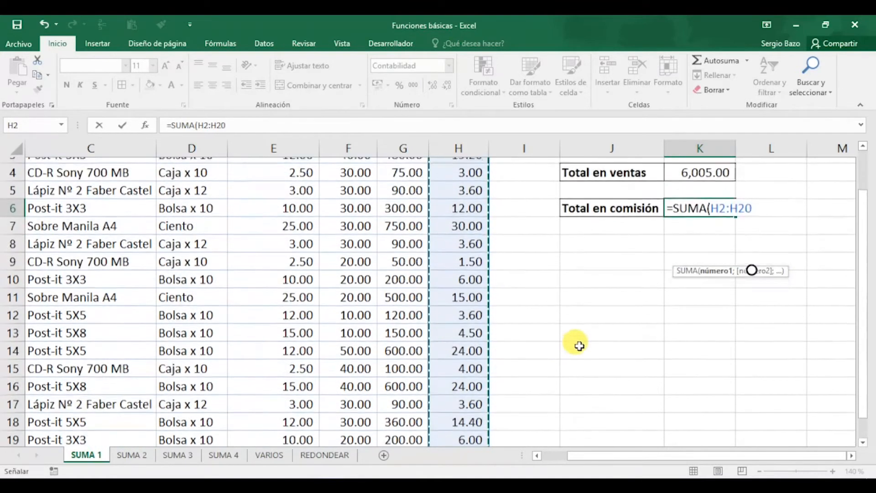
{"action": "scroll", "coordinate": [577, 344], "scroll_direction": "up", "scroll_amount": 1}
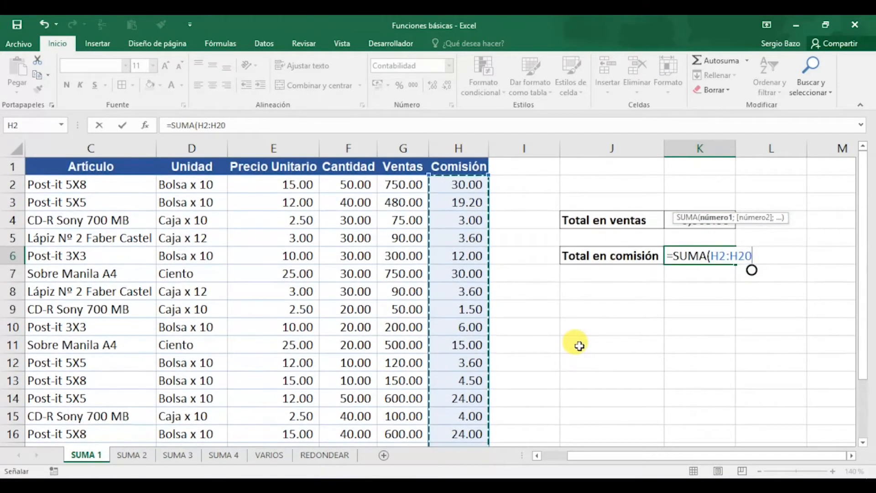
{"action": "scroll", "coordinate": [576, 344], "scroll_direction": "down", "scroll_amount": 1}
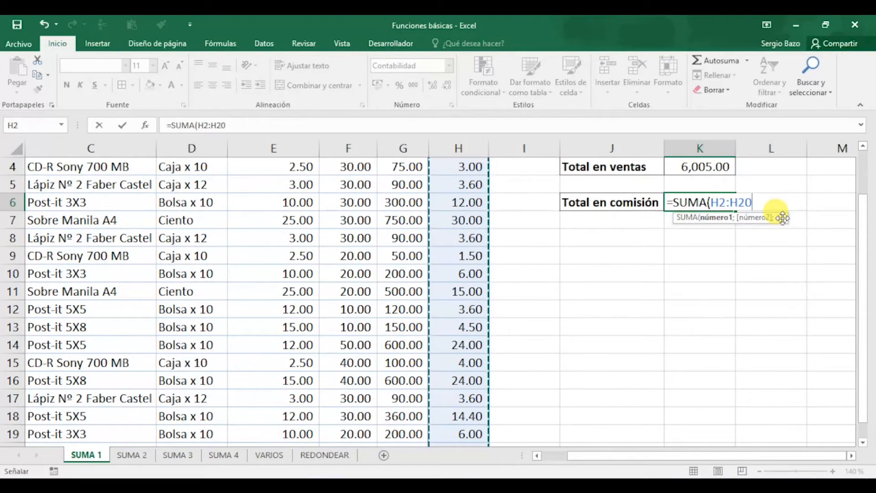
{"action": "type", "text": ")"}
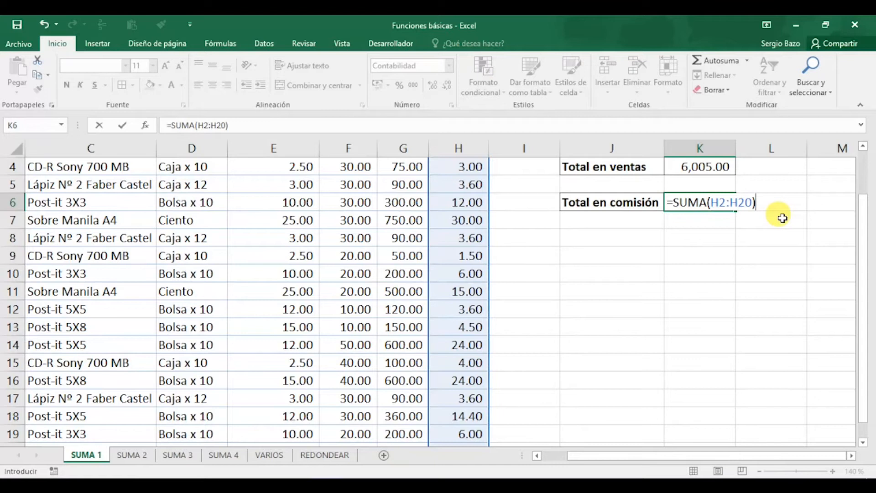
{"action": "key", "text": "Return"}
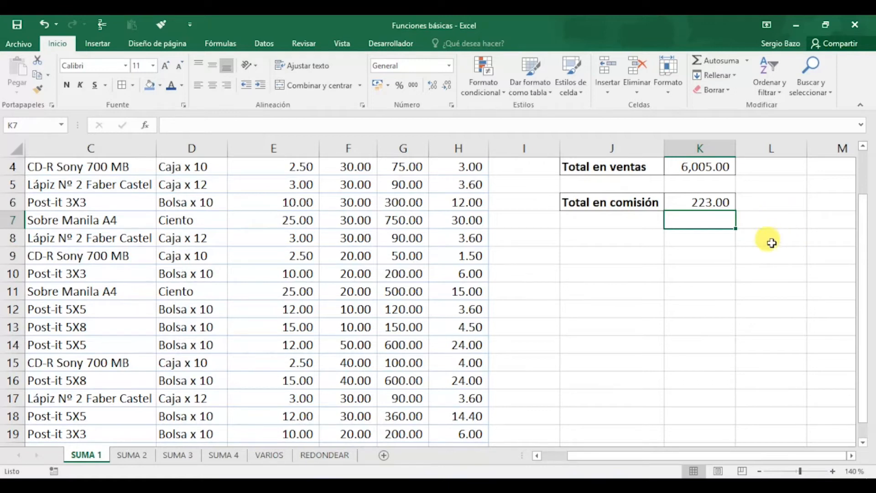
On the SUMA 2 sheet, fill the Total mensual row with automatic sums of the Enero to Junio values in E4:J9
{"action": "left_click", "coordinate": [136, 456]}
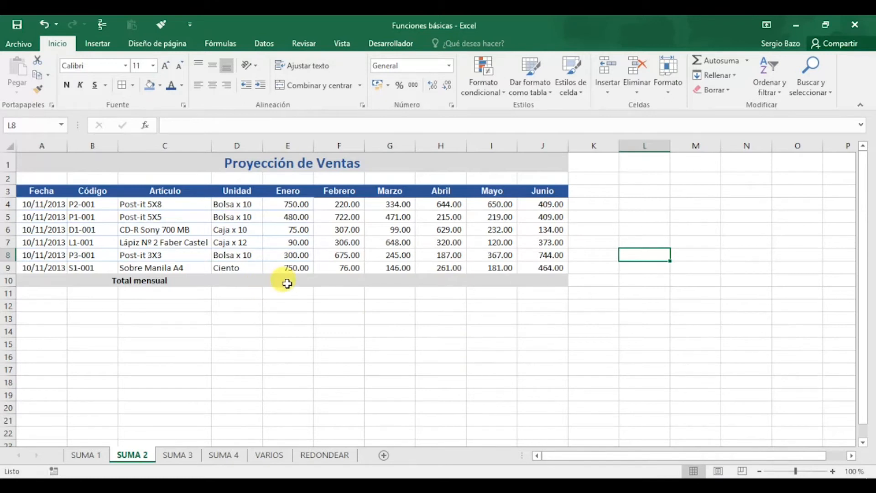
{"action": "left_click_drag", "start_coordinate": [286, 283], "coordinate": [543, 280]}
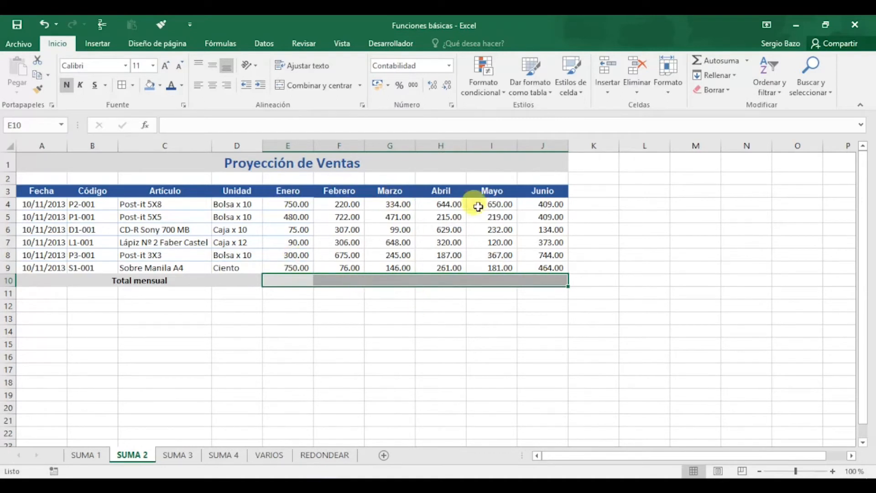
{"action": "left_click", "coordinate": [288, 280]}
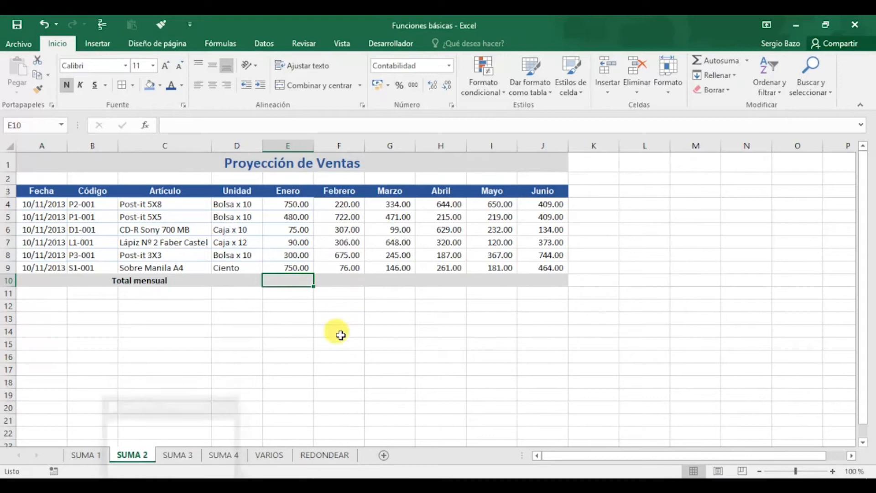
{"action": "left_click_drag", "start_coordinate": [288, 201], "coordinate": [548, 268]}
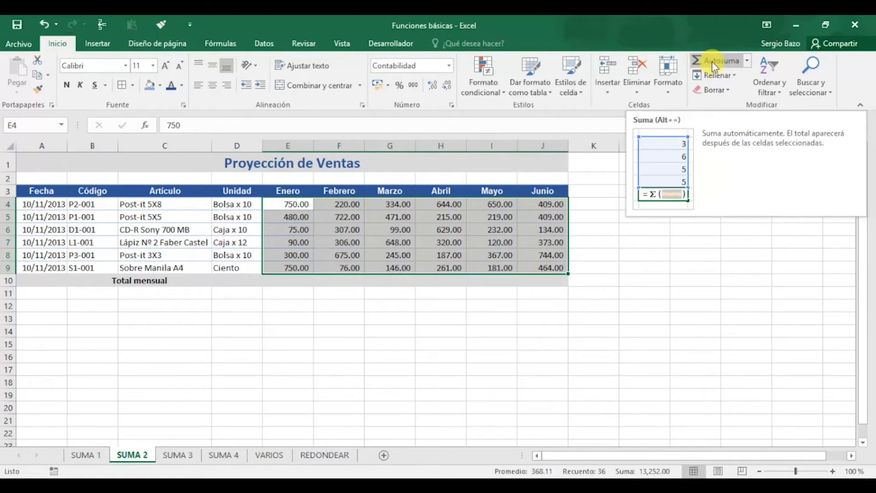
{"action": "key", "text": "ctrl+q"}
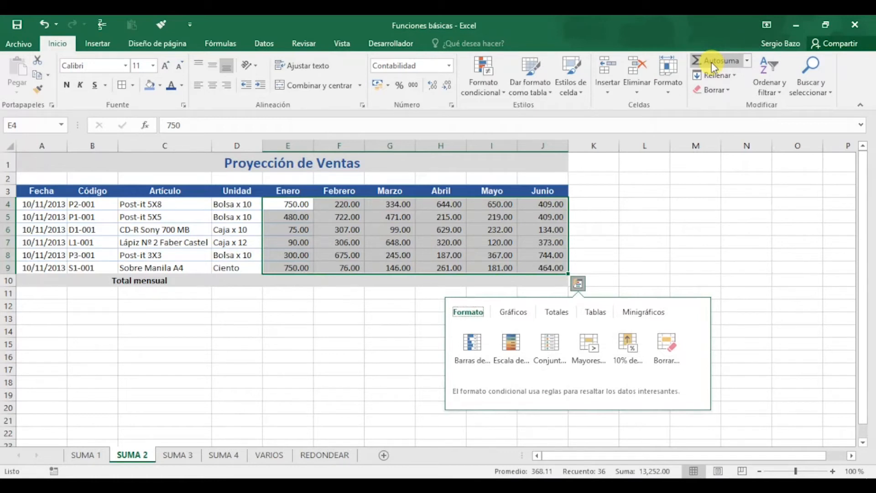
{"action": "key", "text": "Escape"}
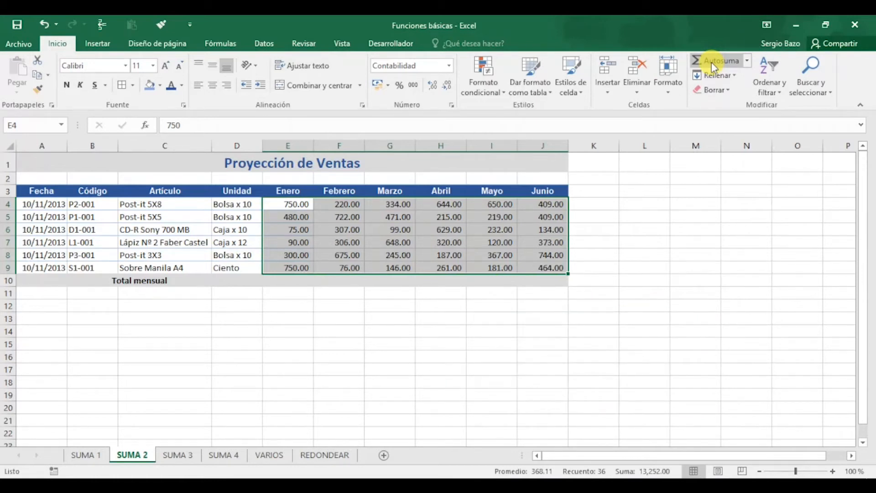
{"action": "left_click", "coordinate": [711, 62]}
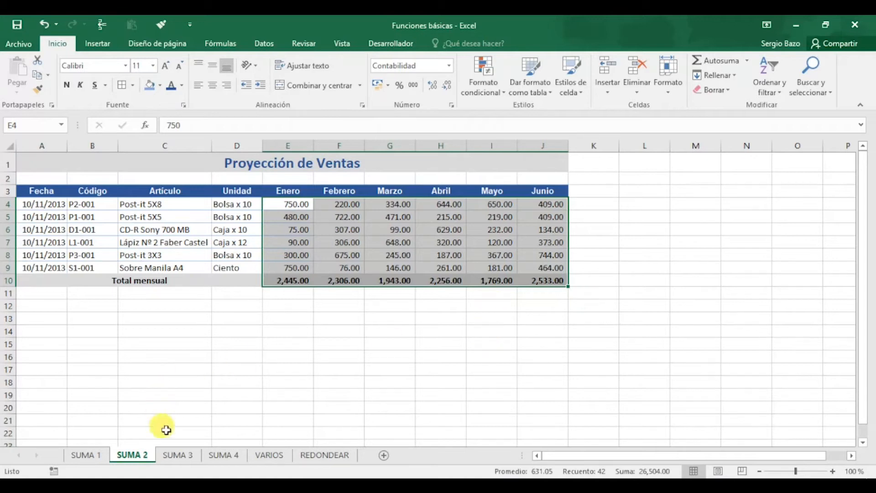
On the SUMA 3 sheet, fill the Total semestral column with automatic sums over the range E4:K9
{"action": "left_click", "coordinate": [178, 457]}
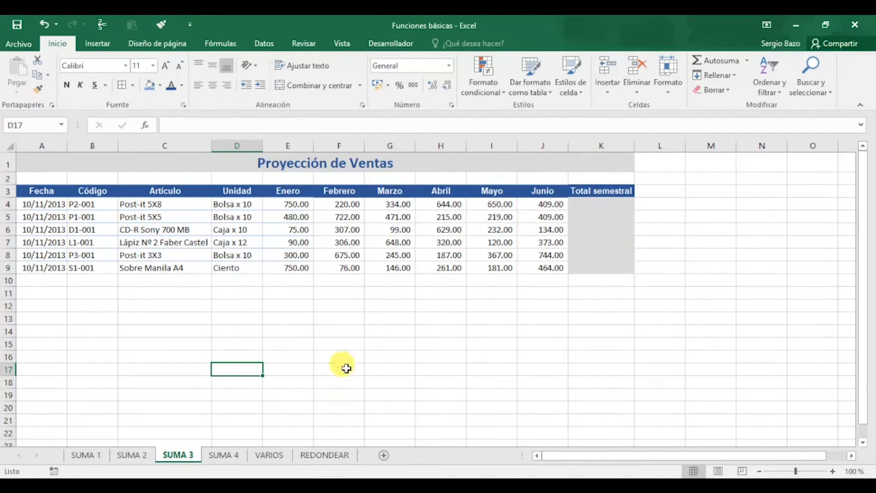
{"action": "left_click_drag", "start_coordinate": [290, 203], "coordinate": [623, 270]}
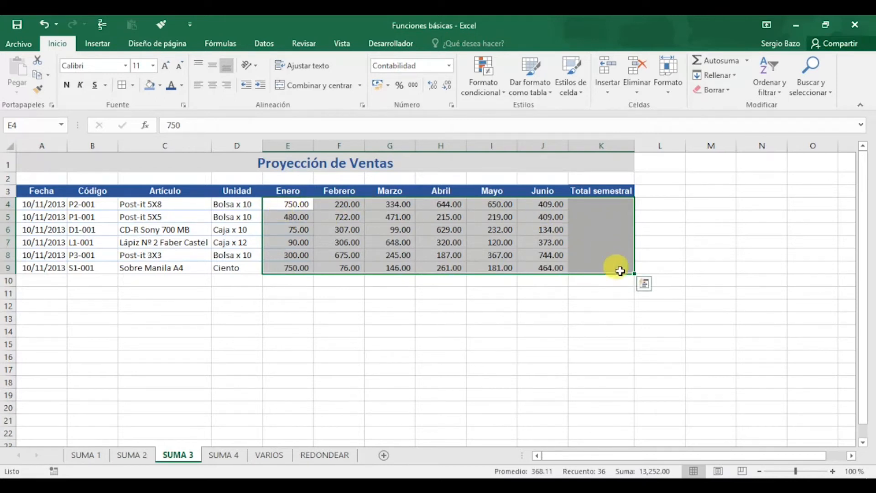
{"action": "left_click", "coordinate": [721, 61]}
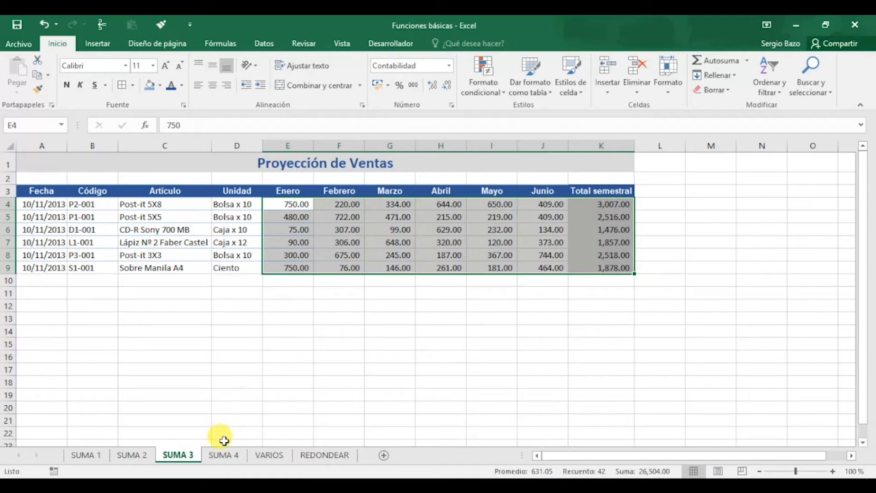
On the SUMA 4 sheet, fill both the Total mensual row and the Total semestral column using AutoSum on E4:K10
{"action": "left_click", "coordinate": [226, 454]}
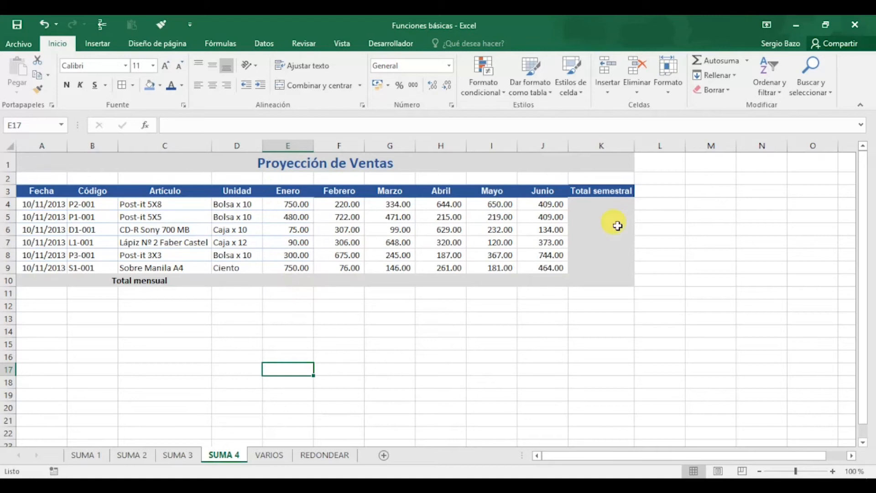
{"action": "left_click", "coordinate": [284, 204]}
{"action": "left_click_drag", "start_coordinate": [284, 204], "coordinate": [604, 283]}
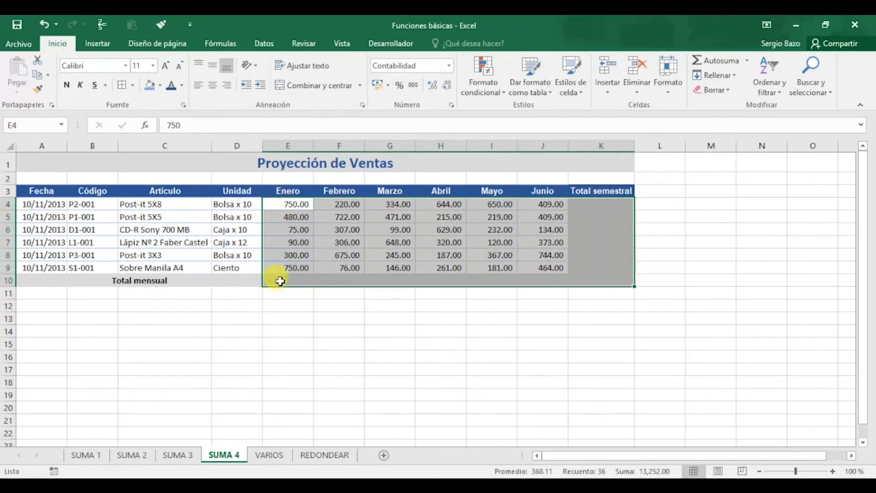
{"action": "mouse_move", "coordinate": [612, 272]}
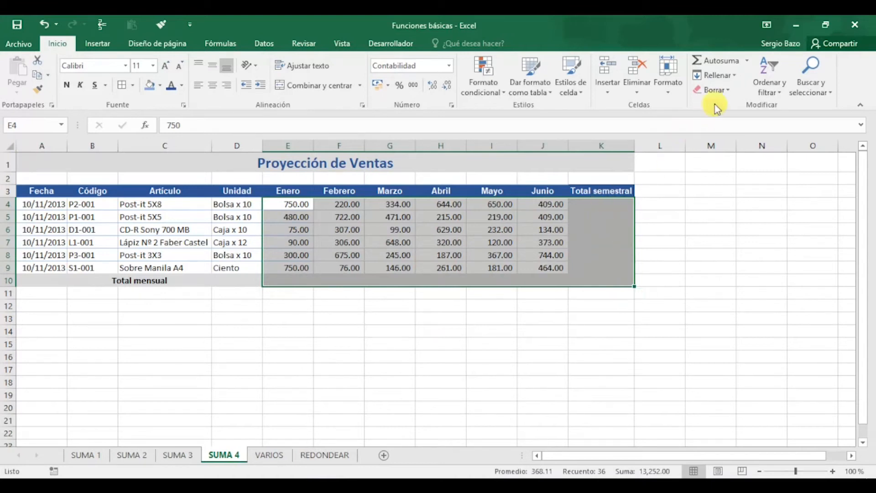
{"action": "left_click", "coordinate": [723, 65]}
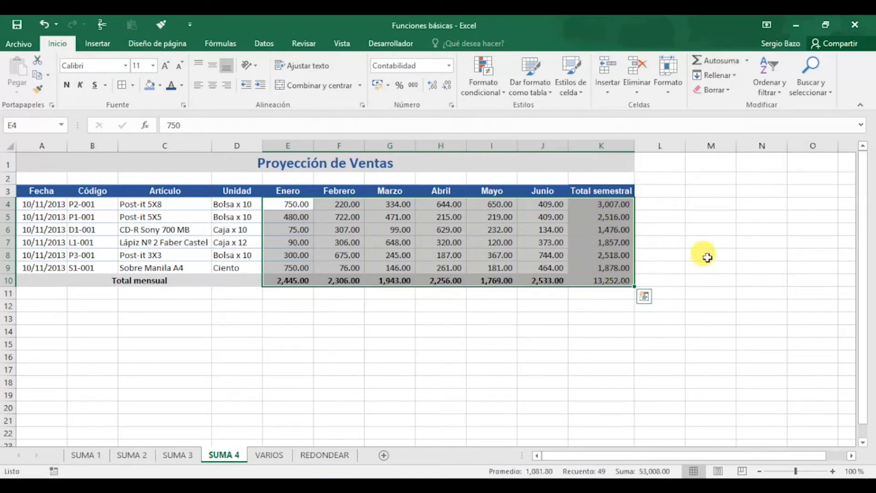
{"action": "left_click", "coordinate": [703, 247]}
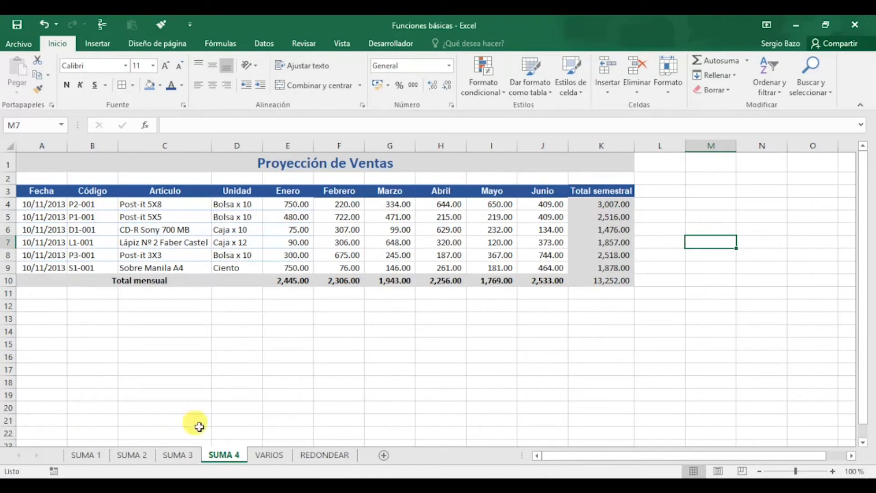
Open the VARIOS sheet and fit the width of the Importe (S/.) column to its contents
{"action": "left_click", "coordinate": [268, 455]}
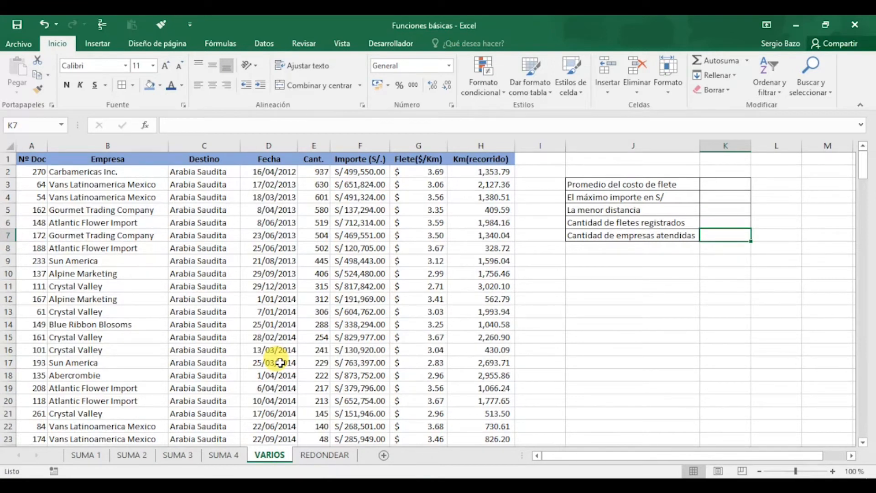
{"action": "left_click", "coordinate": [834, 471]}
{"action": "left_click", "coordinate": [834, 472]}
{"action": "left_click", "coordinate": [834, 472]}
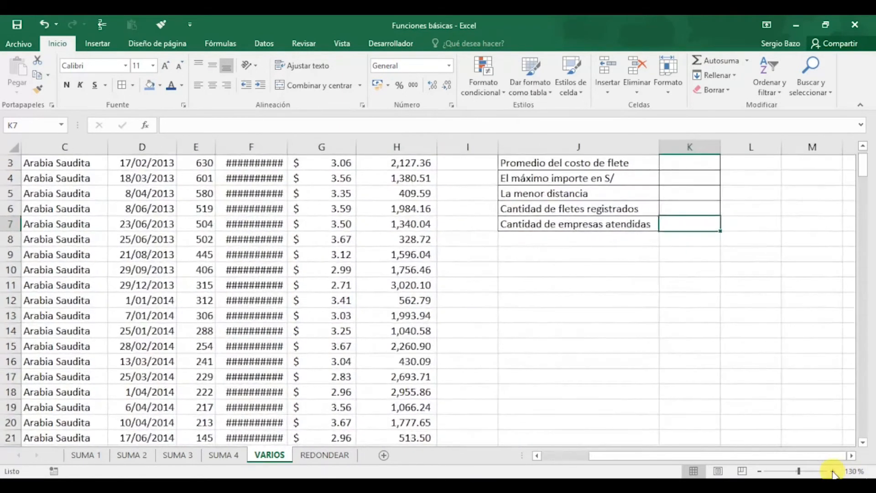
{"action": "left_click", "coordinate": [833, 471]}
{"action": "scroll", "coordinate": [454, 423], "scroll_direction": "up", "scroll_amount": 1}
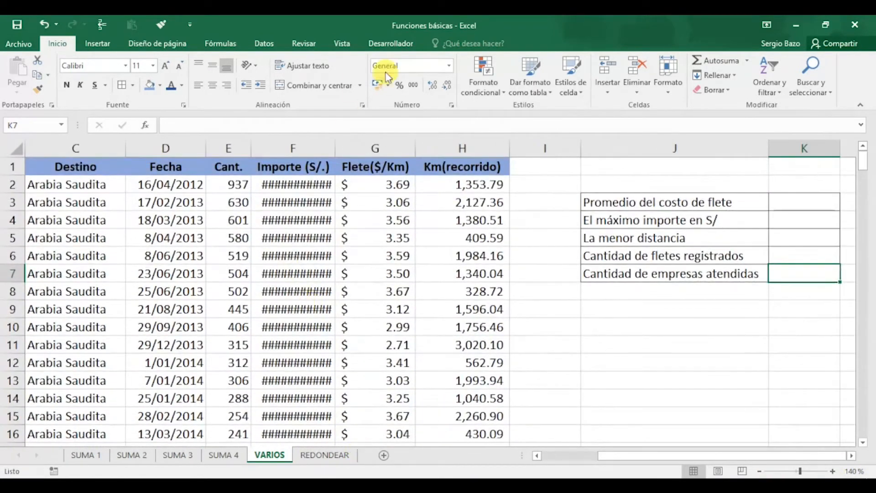
{"action": "double_click", "coordinate": [336, 145]}
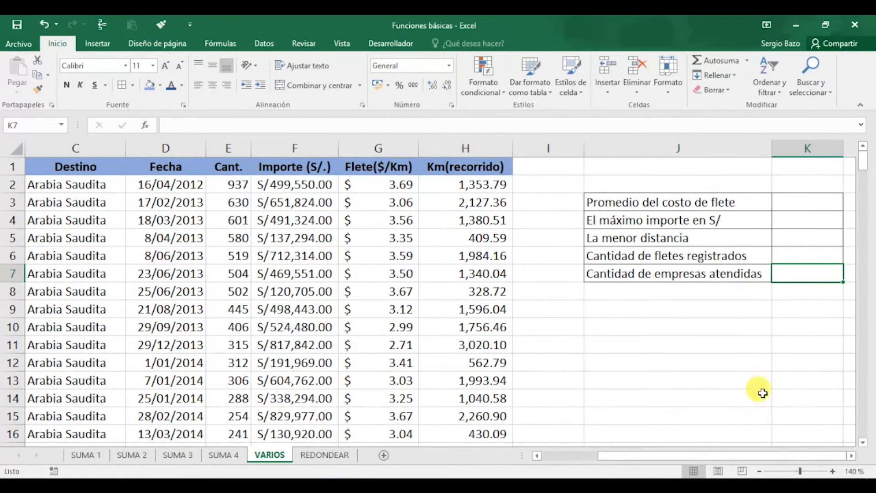
Start a PROMEDIO formula in cell K3, next to Promedio del costo de flete
{"action": "left_click_drag", "start_coordinate": [648, 458], "coordinate": [573, 469]}
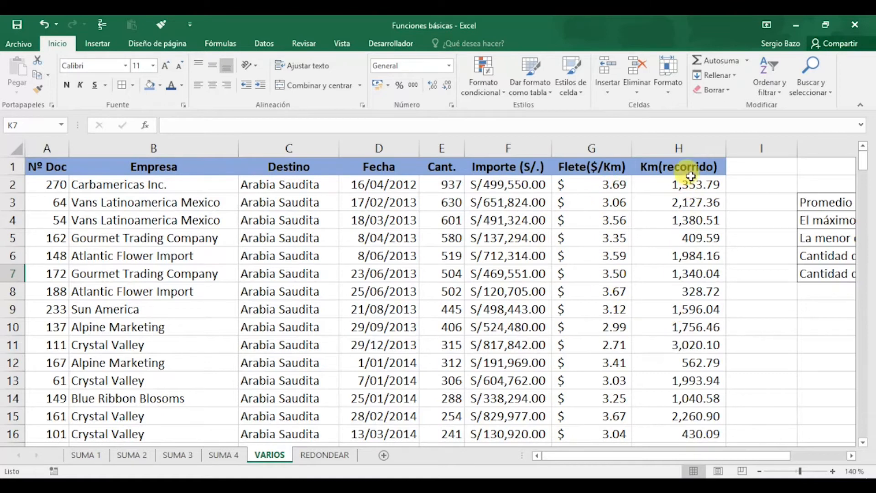
{"action": "left_click", "coordinate": [851, 456]}
{"action": "left_click", "coordinate": [851, 456]}
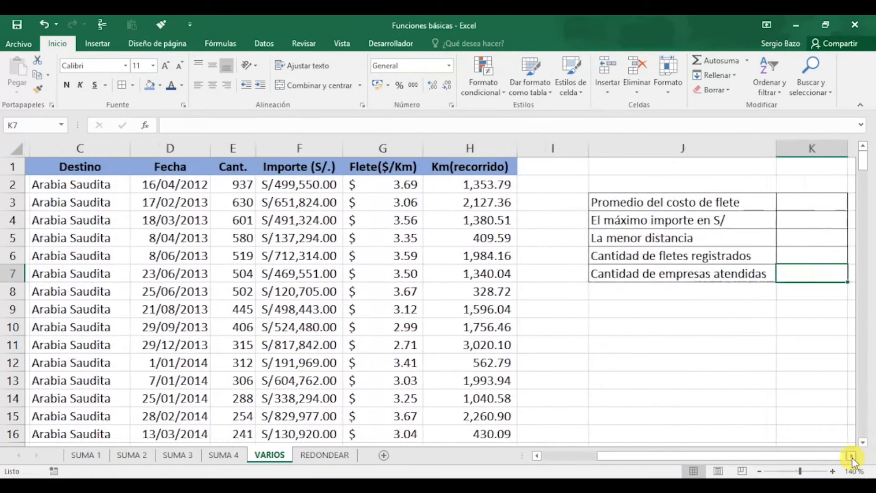
{"action": "left_click", "coordinate": [851, 456]}
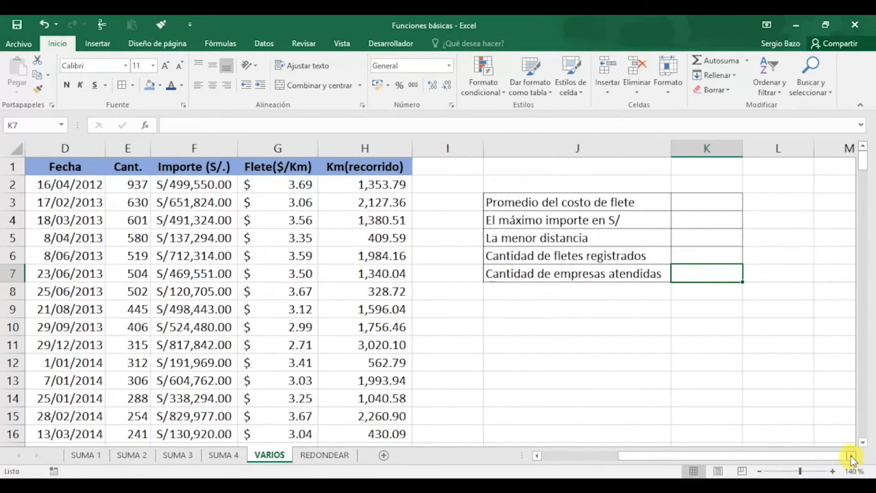
{"action": "left_click", "coordinate": [689, 202]}
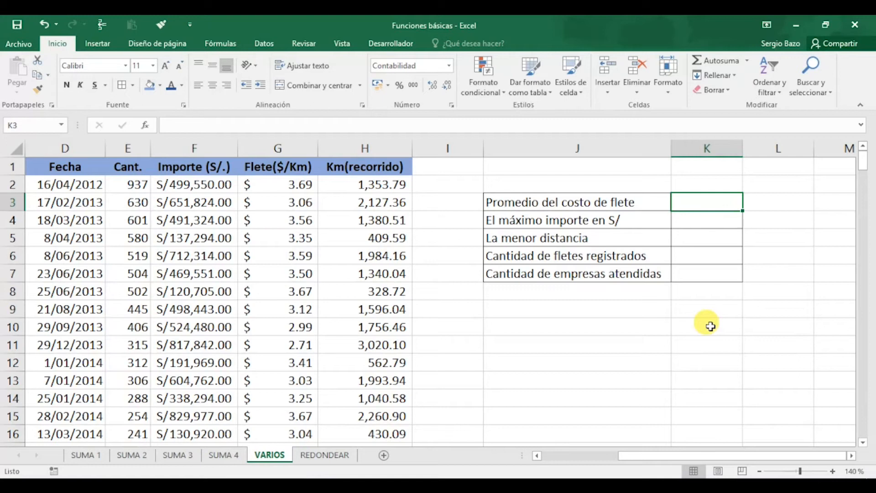
{"action": "type", "text": "="}
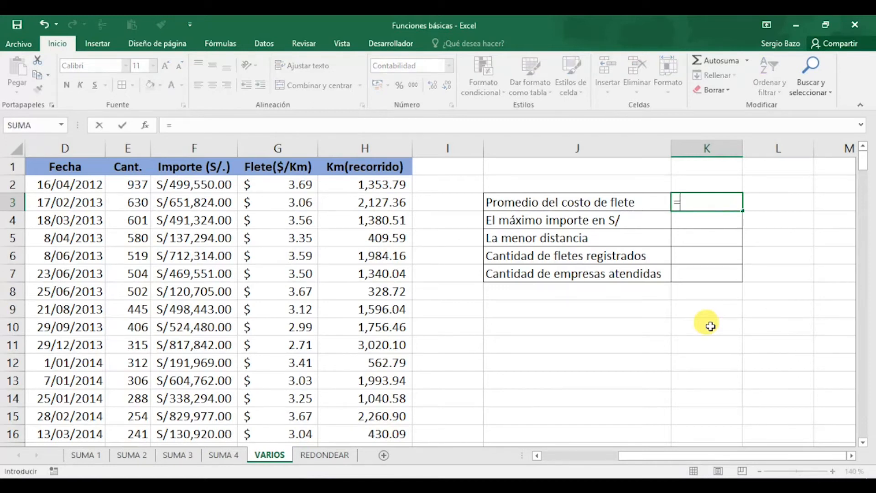
{"action": "type", "text": "pro"}
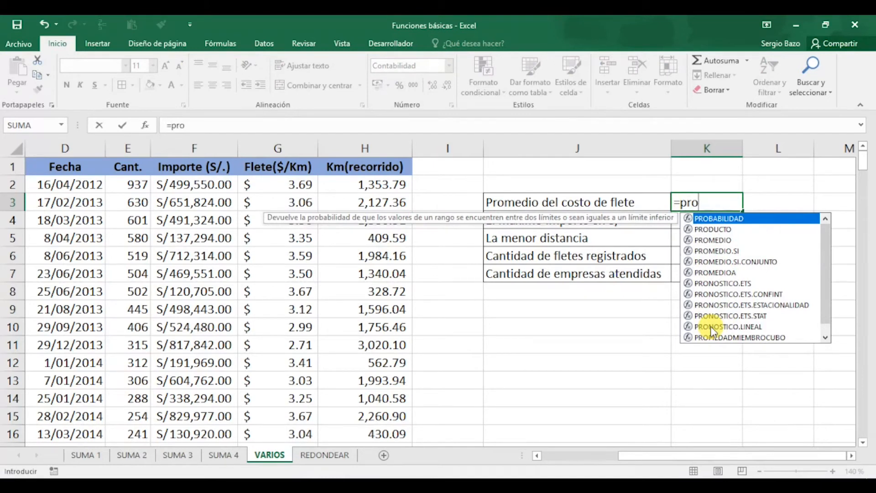
{"action": "key", "text": "Down"}
{"action": "key", "text": "Down"}
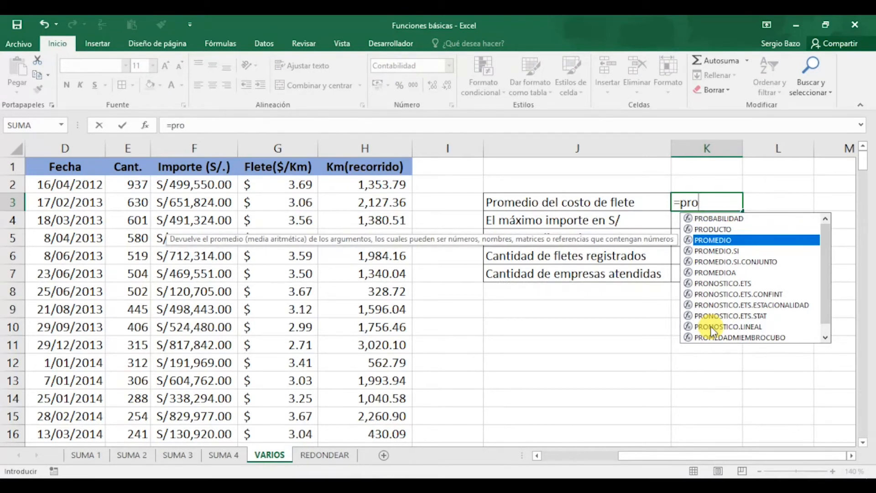
{"action": "key", "text": "Tab"}
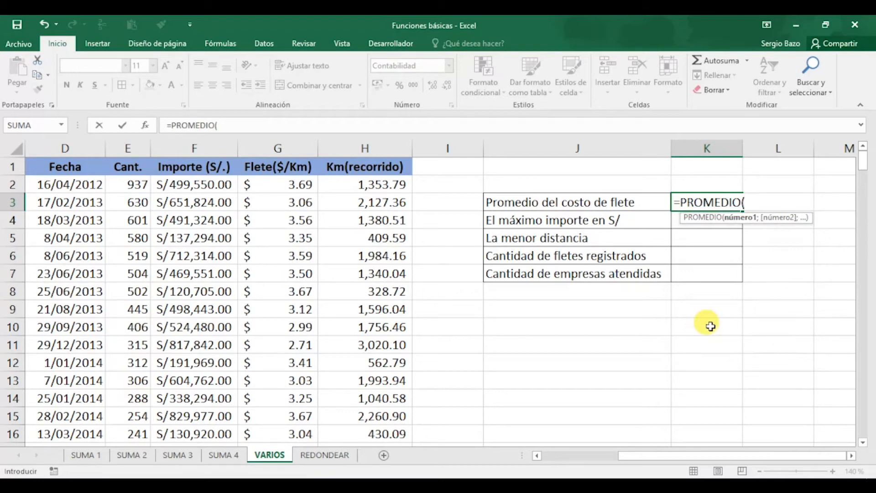
Supply the Flete($/Km) range G2:G227 as the PROMEDIO argument and complete the formula in K3
{"action": "left_click", "coordinate": [290, 183]}
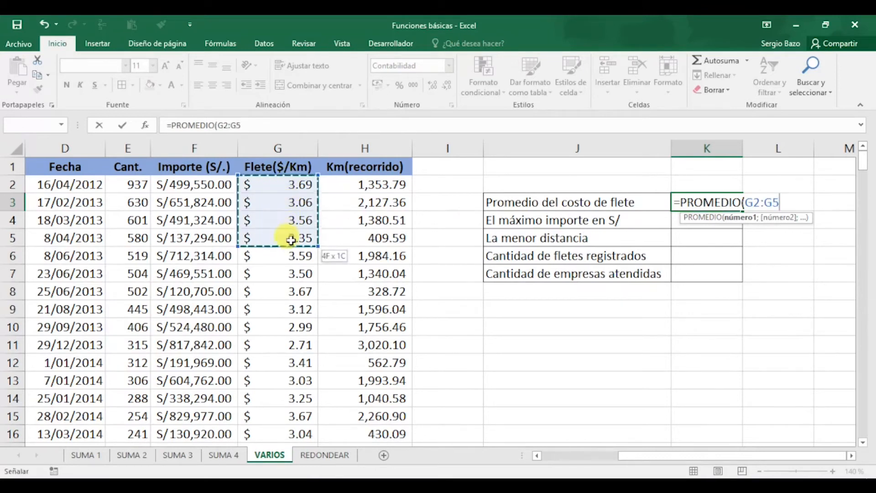
{"action": "left_click_drag", "start_coordinate": [289, 273], "coordinate": [286, 334]}
{"action": "mouse_move", "coordinate": [282, 424]}
{"action": "left_mouse_down"}
{"action": "mouse_move", "coordinate": [288, 477]}
{"action": "mouse_move", "coordinate": [284, 420]}
{"action": "mouse_move", "coordinate": [293, 446]}
{"action": "mouse_move", "coordinate": [292, 401]}
{"action": "mouse_move", "coordinate": [289, 416]}
{"action": "left_mouse_up"}
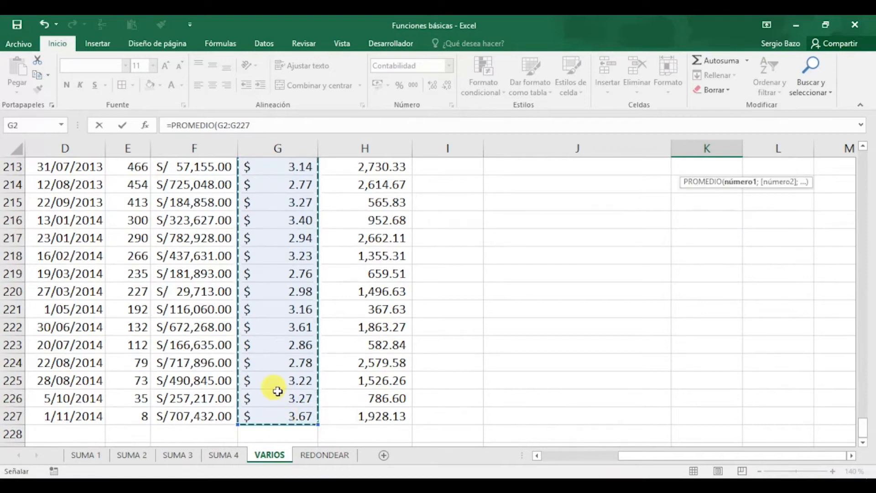
{"action": "scroll", "coordinate": [277, 391], "scroll_direction": "up", "scroll_amount": 13}
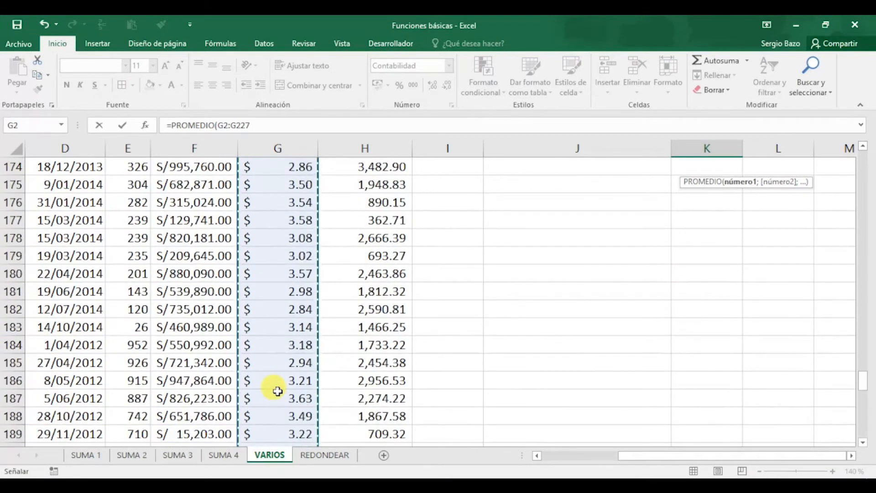
{"action": "scroll", "coordinate": [774, 376], "scroll_direction": "up", "scroll_amount": 20}
{"action": "scroll", "coordinate": [771, 378], "scroll_direction": "up", "scroll_amount": 20}
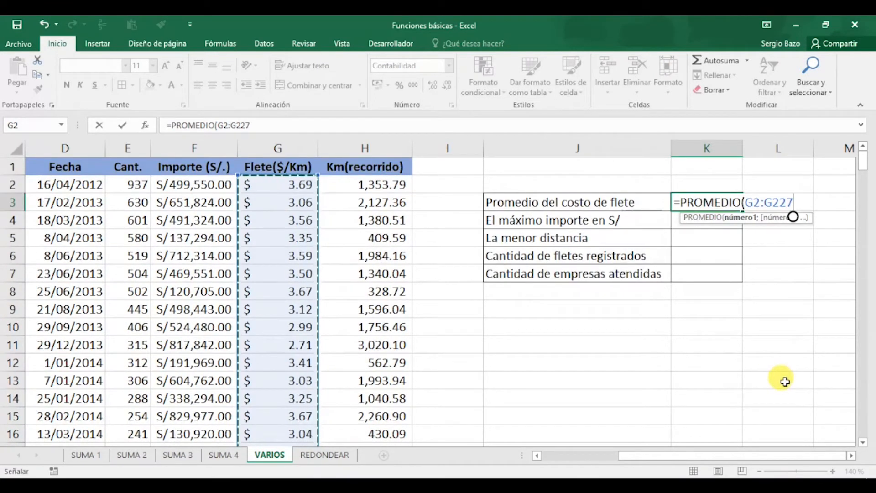
{"action": "type", "text": ")"}
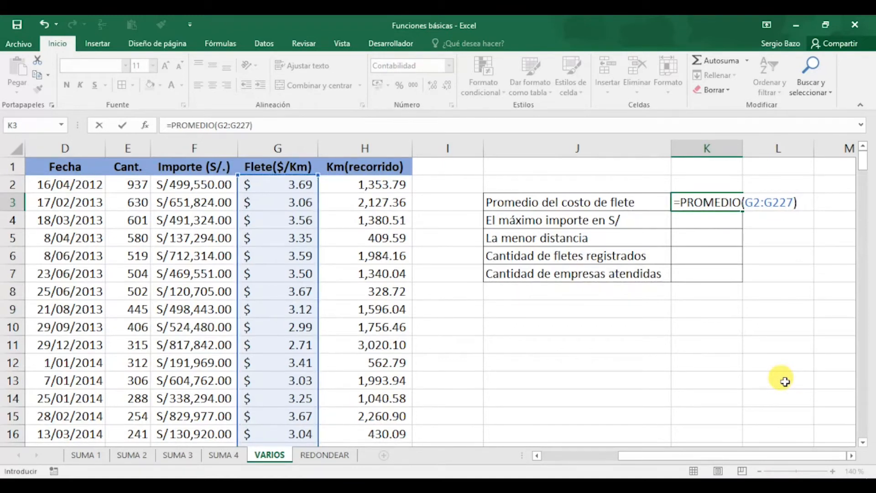
{"action": "key", "text": "Return"}
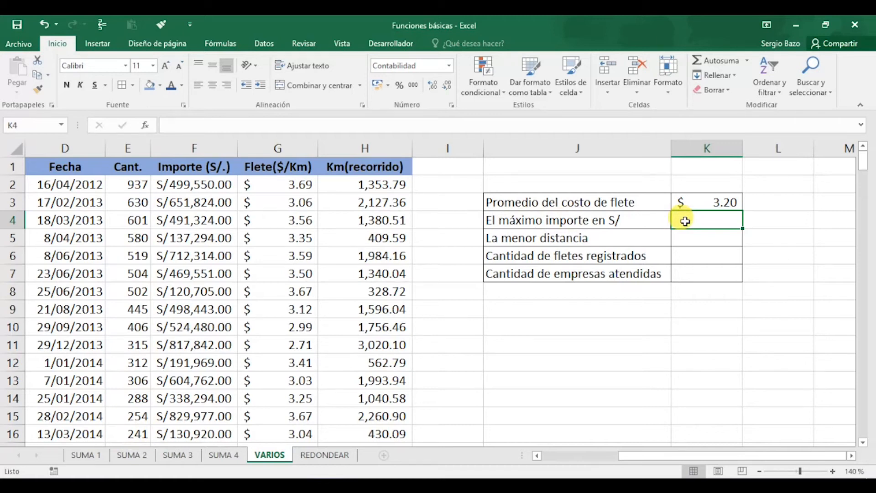
Calculate the highest Importe (S/.) in cell K4 with the MAX function over F2:F227
{"action": "type", "text": "="}
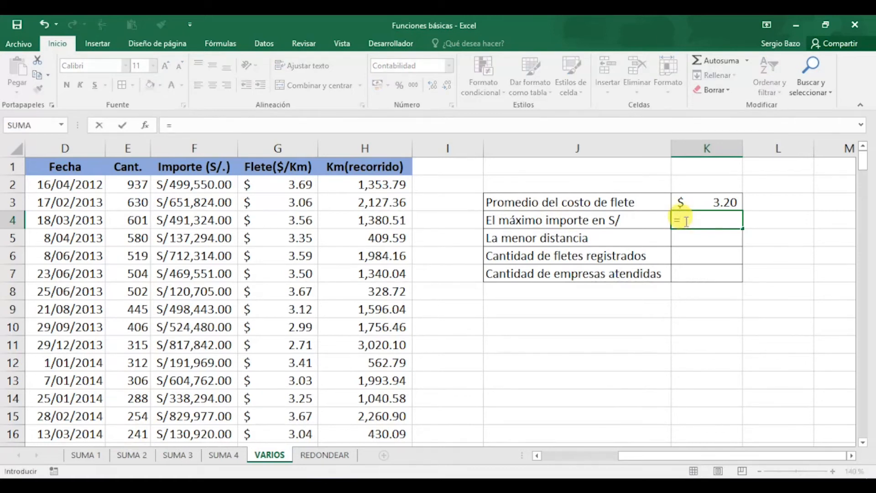
{"action": "type", "text": "max"}
{"action": "key", "text": "Tab"}
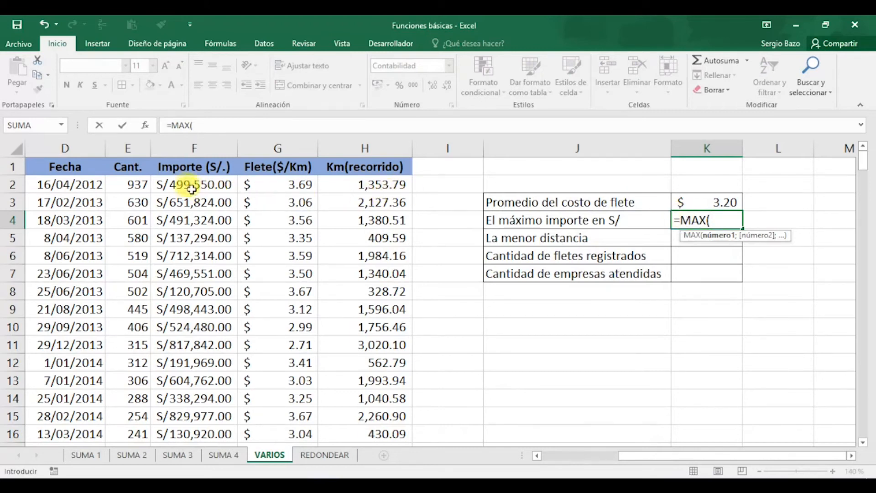
{"action": "left_click_drag", "start_coordinate": [192, 184], "coordinate": [179, 416]}
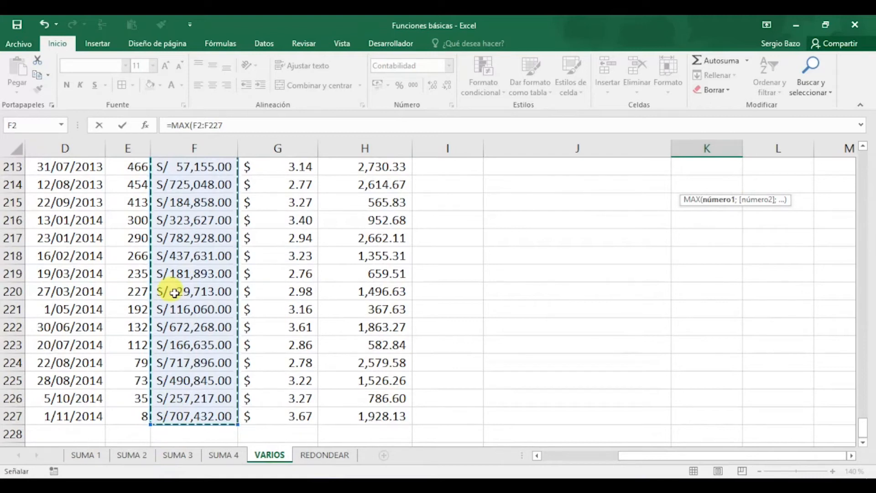
{"action": "type", "text": ")"}
{"action": "key", "text": "Return"}
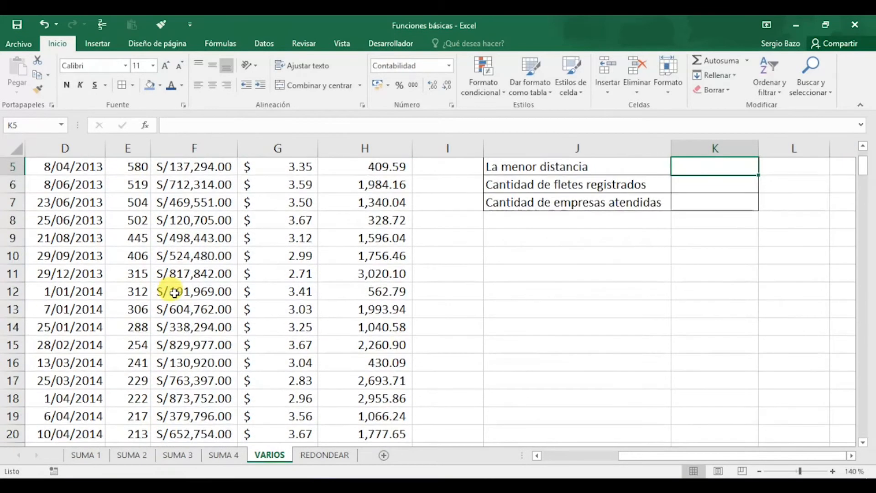
{"action": "key", "text": "Up"}
{"action": "key", "text": "Up"}
{"action": "key", "text": "Up"}
{"action": "key", "text": "Up"}
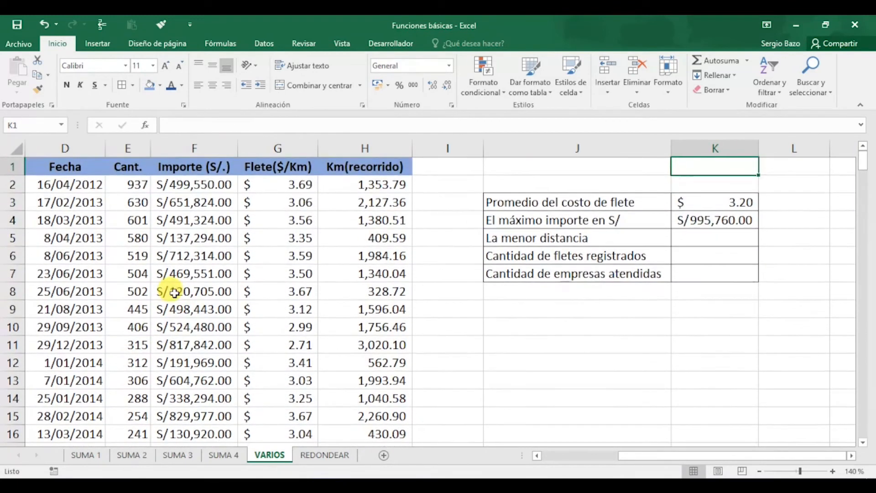
{"action": "key", "text": "Down"}
{"action": "key", "text": "Down"}
{"action": "key", "text": "Down"}
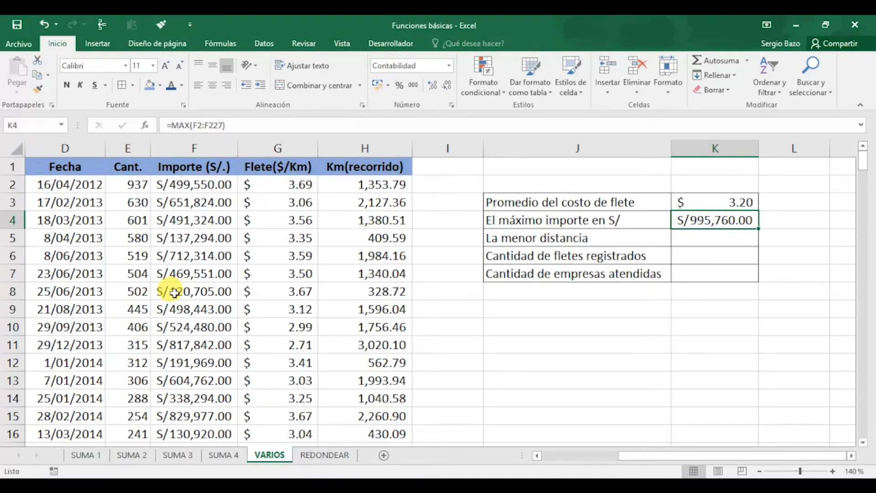
Calculate the shortest distance in cell K5 with the MIN function over the Km(recorrido) range H2:H227
{"action": "key", "text": "Down"}
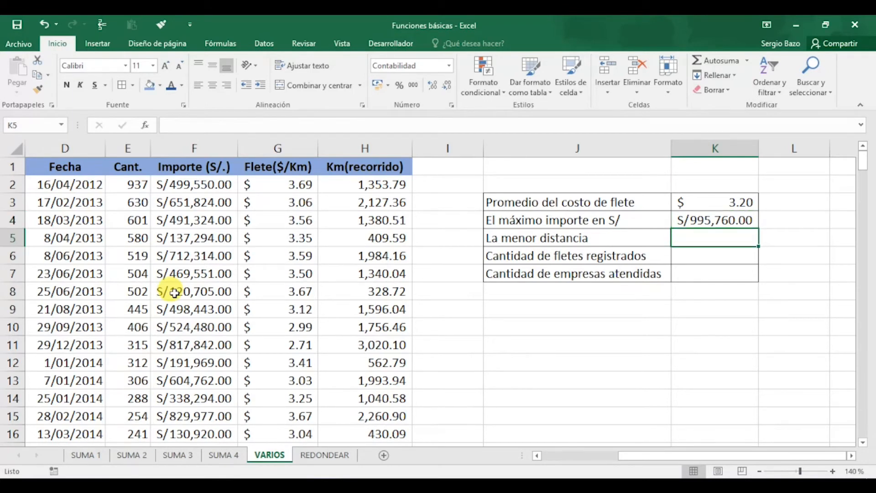
{"action": "type", "text": "=min"}
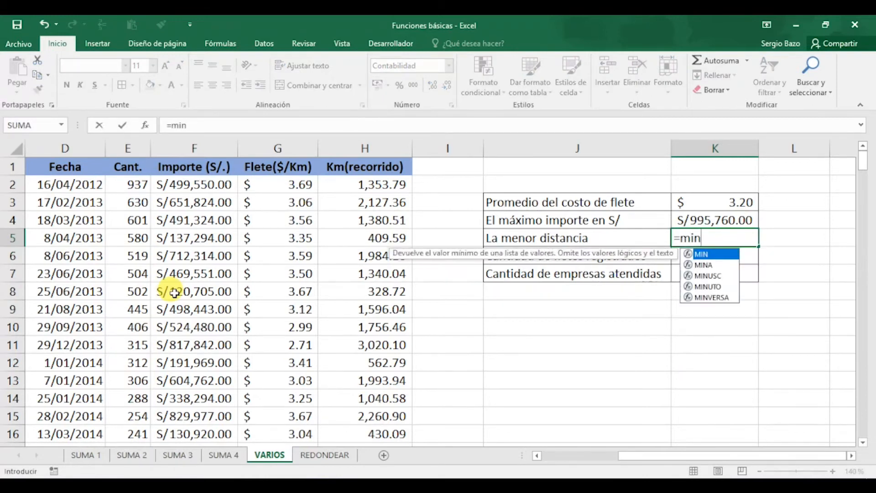
{"action": "key", "text": "Tab"}
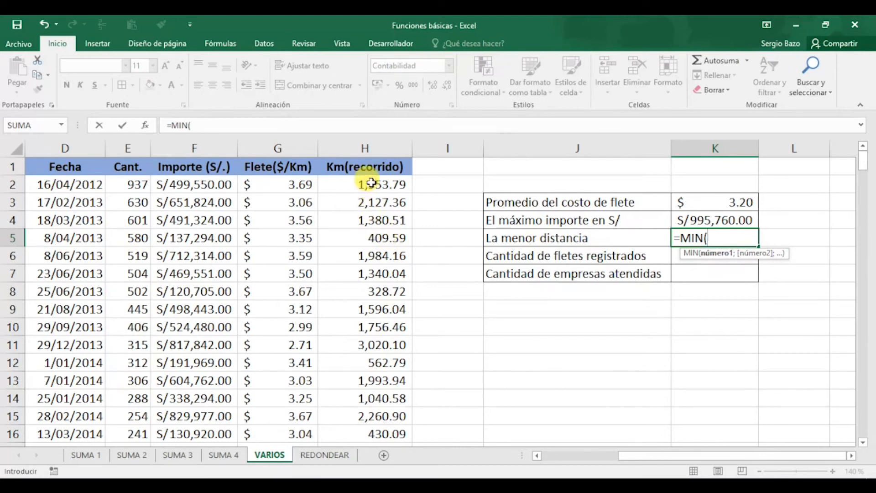
{"action": "left_click_drag", "start_coordinate": [371, 182], "coordinate": [362, 397]}
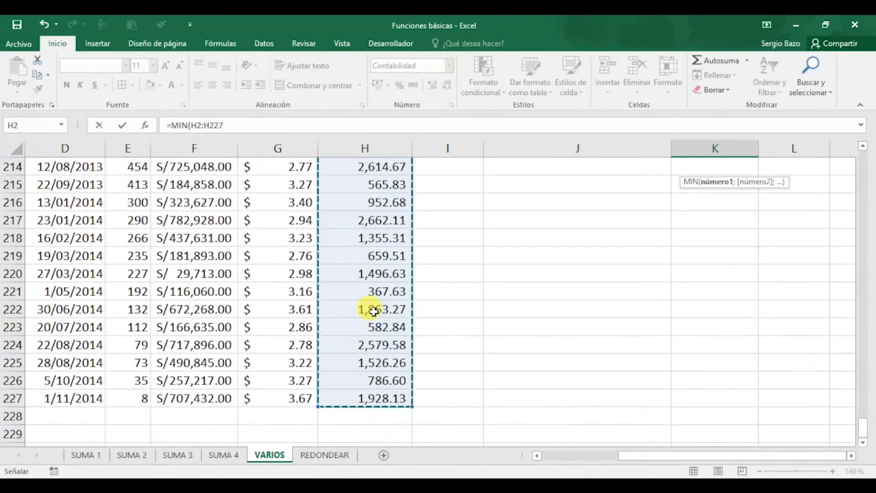
{"action": "scroll", "coordinate": [372, 310], "scroll_direction": "up", "scroll_amount": 4}
{"action": "scroll", "coordinate": [372, 308], "scroll_direction": "up", "scroll_amount": 13}
{"action": "left_click_drag", "start_coordinate": [862, 362], "coordinate": [860, 132]}
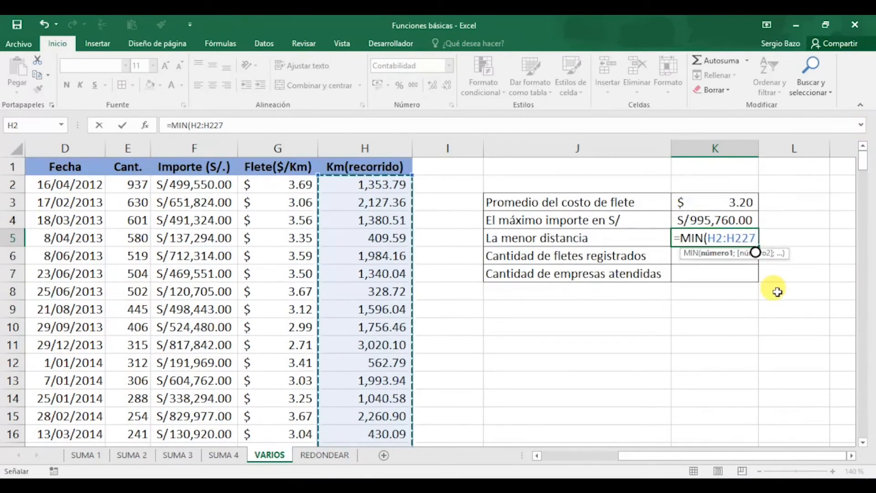
{"action": "type", "text": ")"}
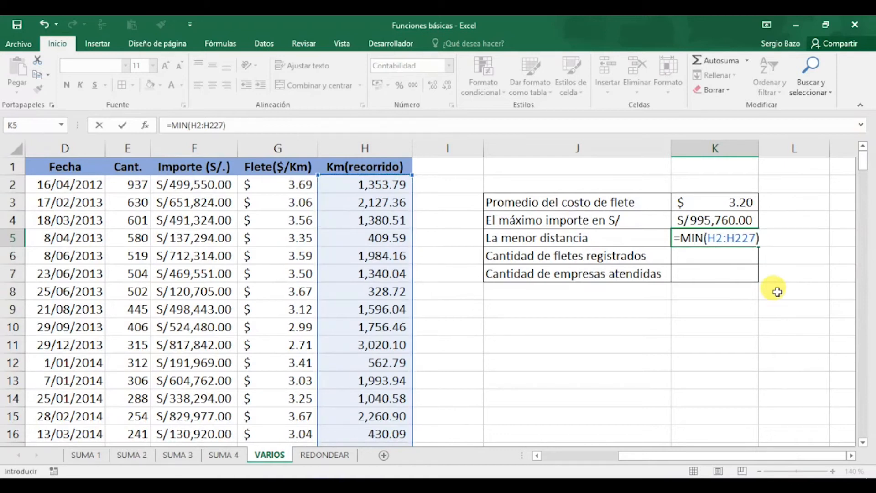
{"action": "key", "text": "Return"}
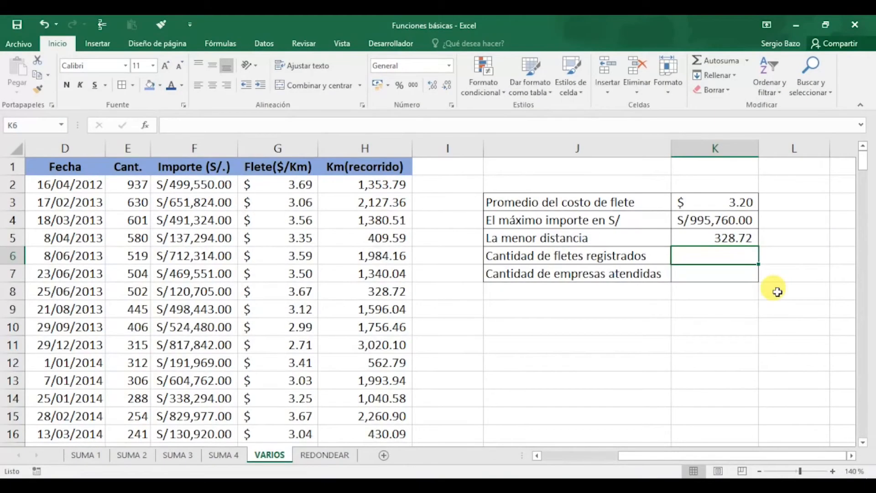
Count the registered freights in cell K6 with the CONTAR function over the Flete($/Km) range G2:G227
{"action": "type", "text": "=conta"}
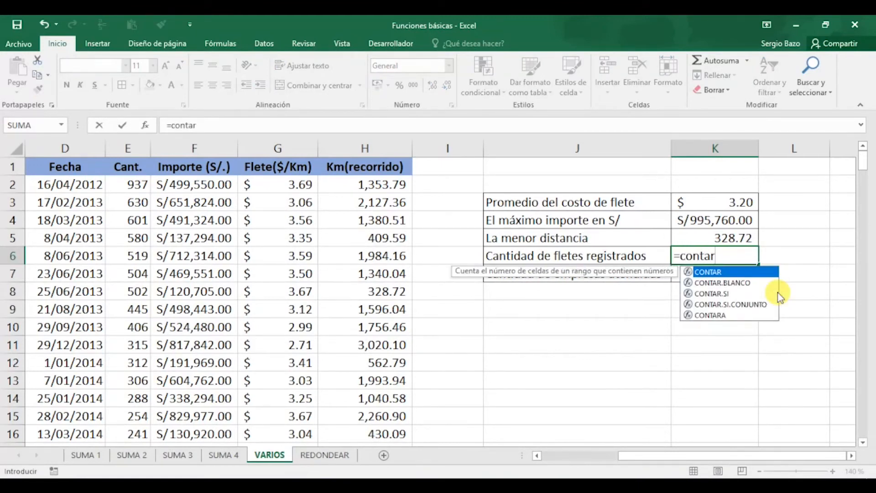
{"action": "type", "text": "r"}
{"action": "key", "text": "Tab"}
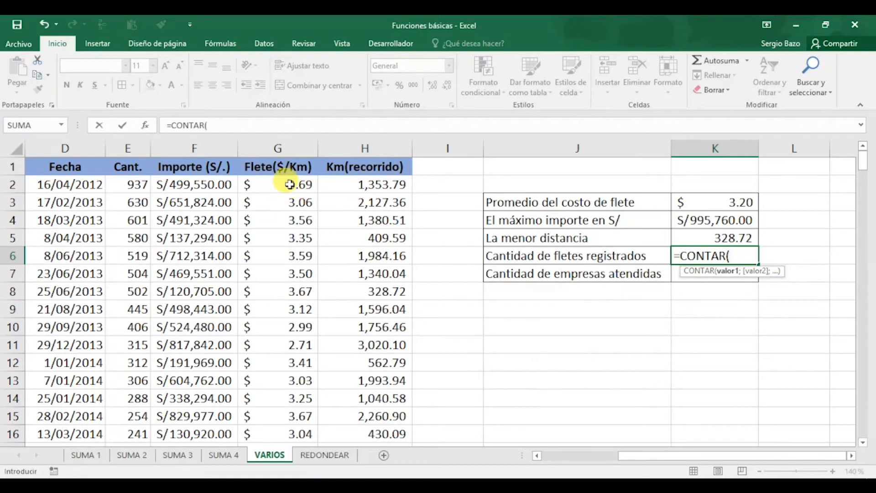
{"action": "left_click_drag", "start_coordinate": [290, 185], "coordinate": [284, 205]}
{"action": "scroll", "coordinate": [283, 206], "scroll_direction": "up", "scroll_amount": 8}
{"action": "scroll", "coordinate": [283, 205], "scroll_direction": "up", "scroll_amount": 12}
{"action": "scroll", "coordinate": [280, 210], "scroll_direction": "up", "scroll_amount": 2}
{"action": "scroll", "coordinate": [274, 212], "scroll_direction": "up", "scroll_amount": 7}
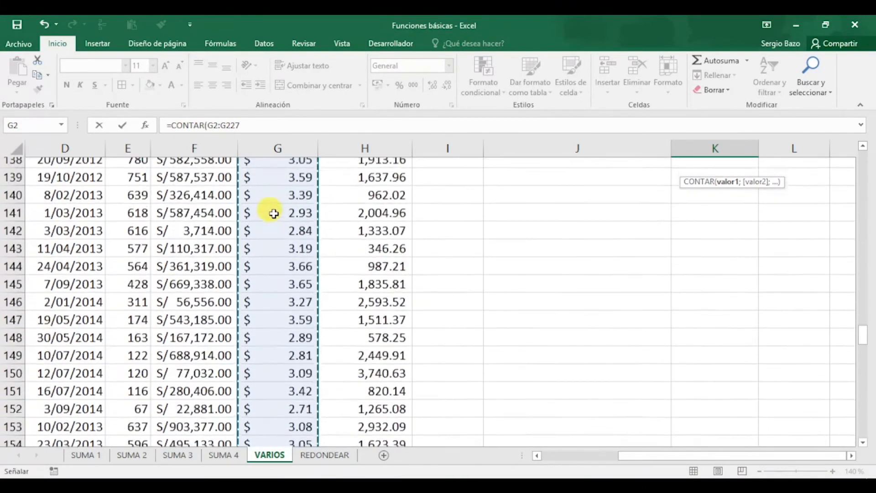
{"action": "scroll", "coordinate": [274, 213], "scroll_direction": "up", "scroll_amount": 20}
{"action": "scroll", "coordinate": [273, 213], "scroll_direction": "up", "scroll_amount": 20}
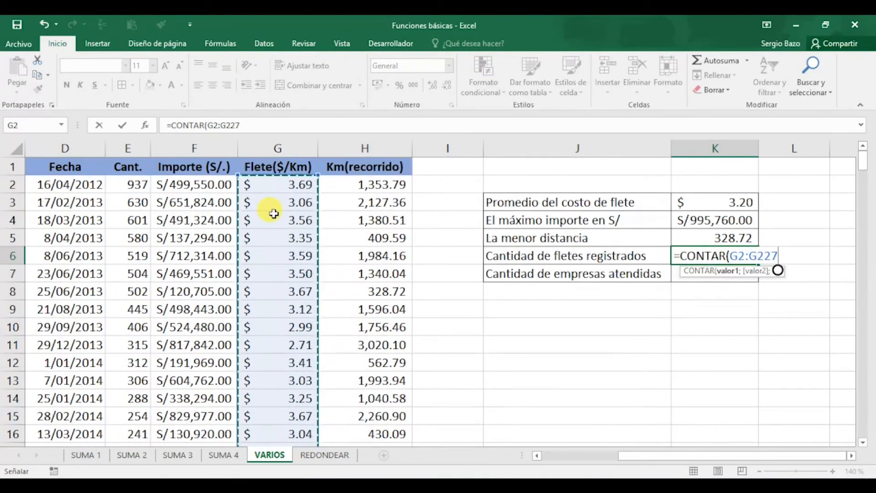
{"action": "type", "text": ")"}
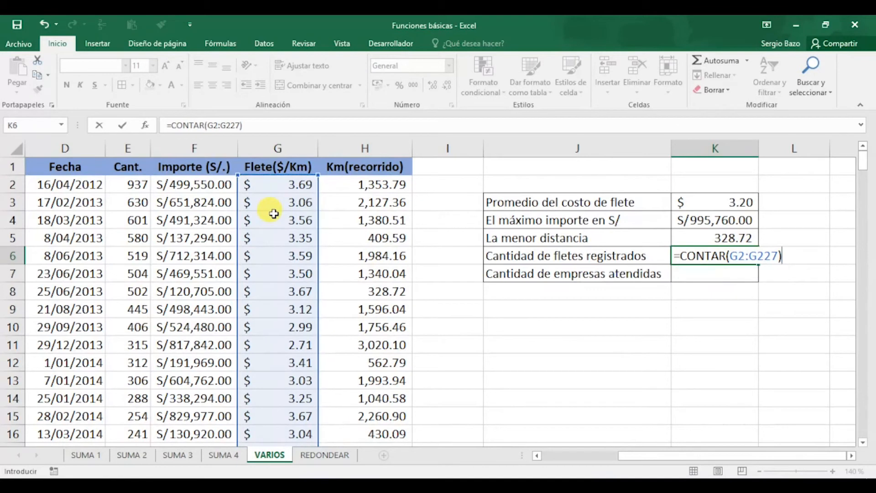
{"action": "key", "text": "BackSpace"}
{"action": "type", "text": ")"}
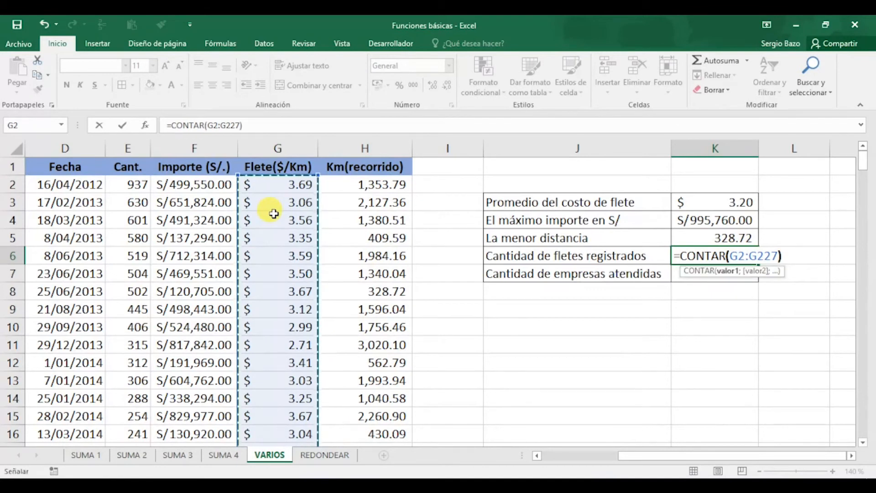
{"action": "key", "text": "Return"}
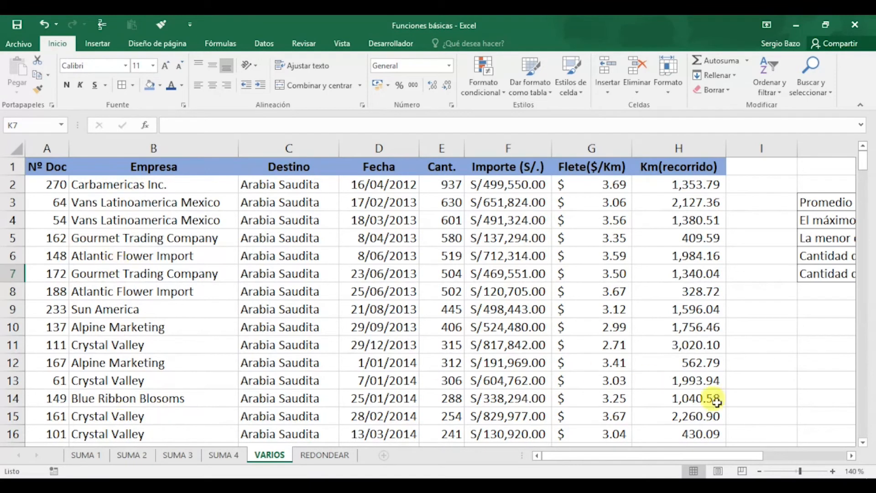
Count the companies served in cell K7 with the CONTARA function over the Empresa range B2:B227
{"action": "scroll", "coordinate": [852, 456], "scroll_direction": "right", "scroll_amount": 5}
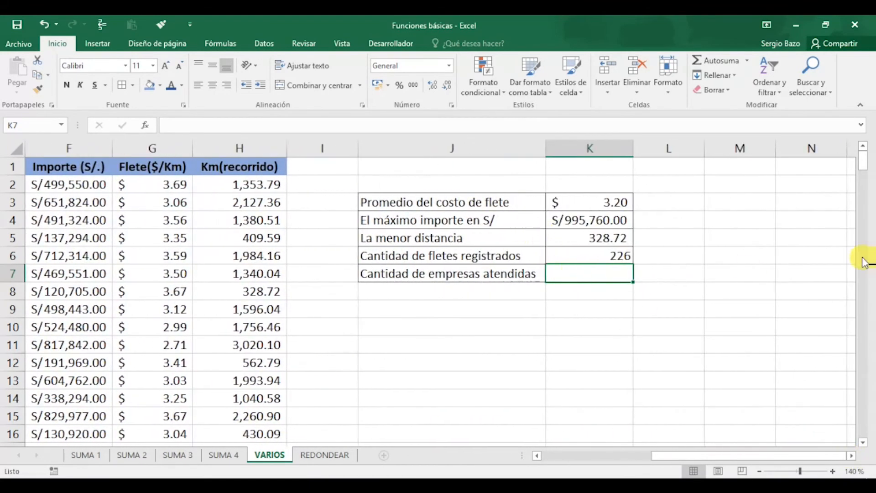
{"action": "type", "text": "="}
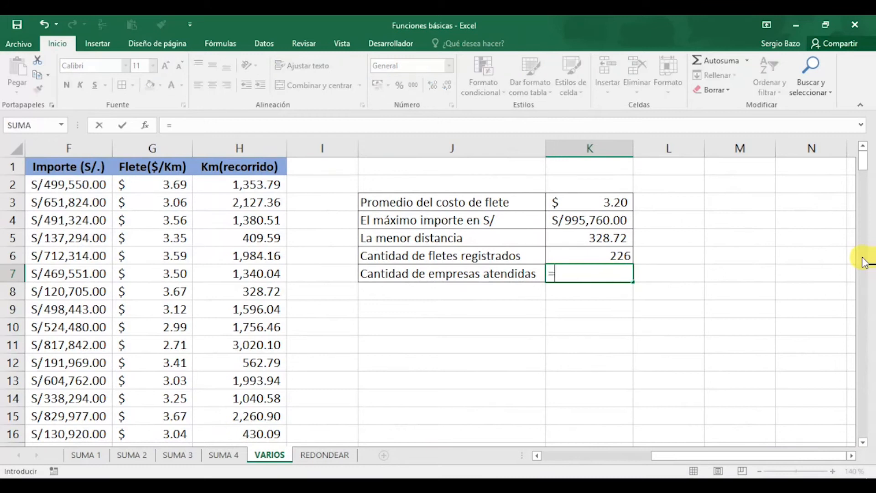
{"action": "type", "text": "contara"}
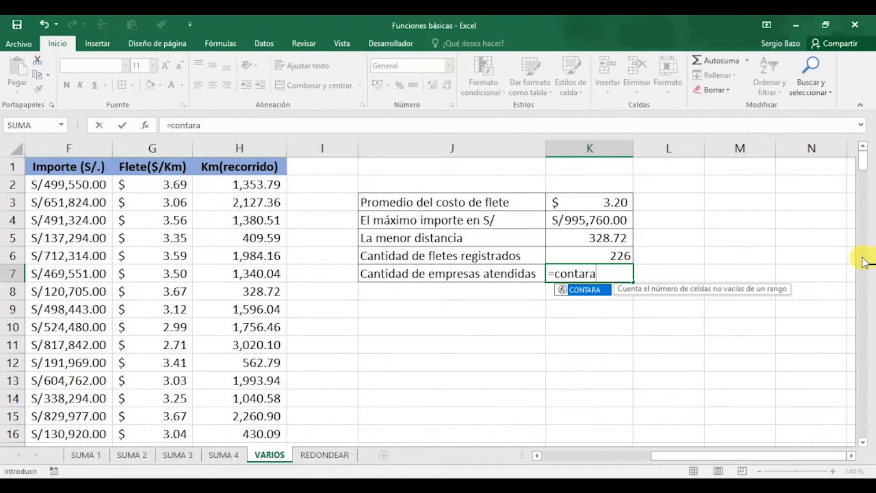
{"action": "key", "text": "Tab"}
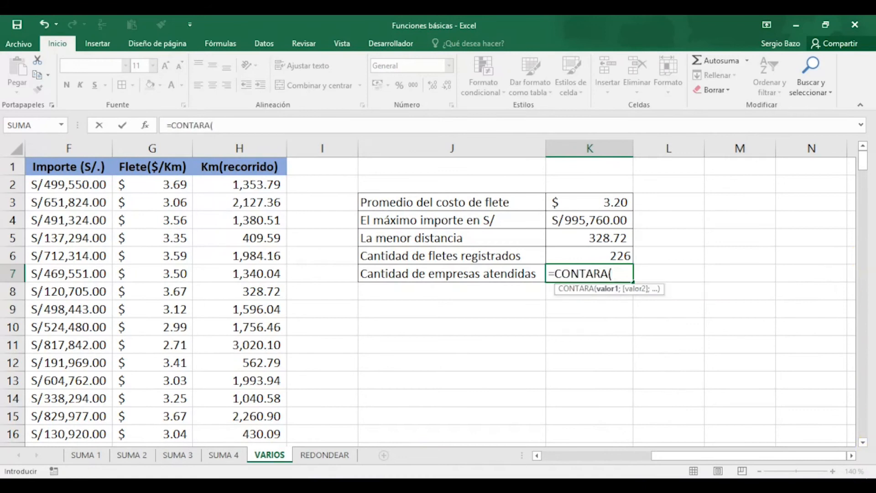
{"action": "left_click_drag", "start_coordinate": [680, 461], "coordinate": [536, 466]}
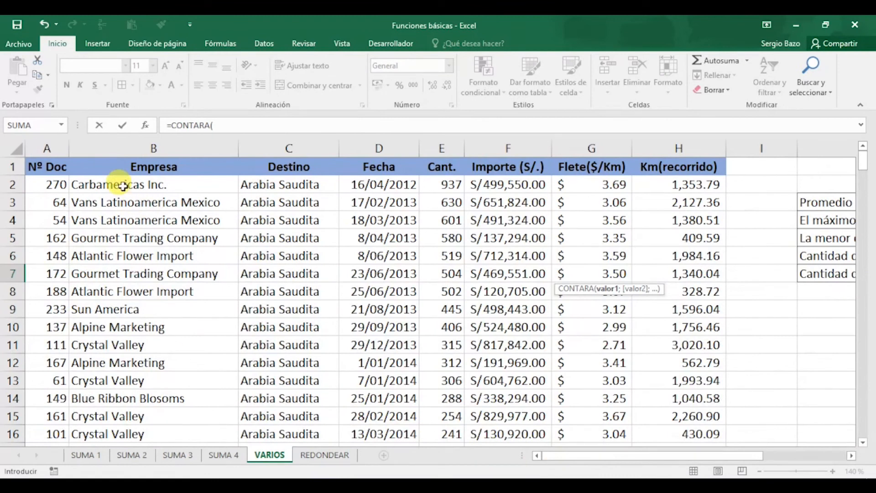
{"action": "left_click_drag", "start_coordinate": [123, 184], "coordinate": [126, 395]}
{"action": "scroll", "coordinate": [117, 299], "scroll_direction": "up", "scroll_amount": 2}
{"action": "scroll", "coordinate": [118, 299], "scroll_direction": "up", "scroll_amount": 5}
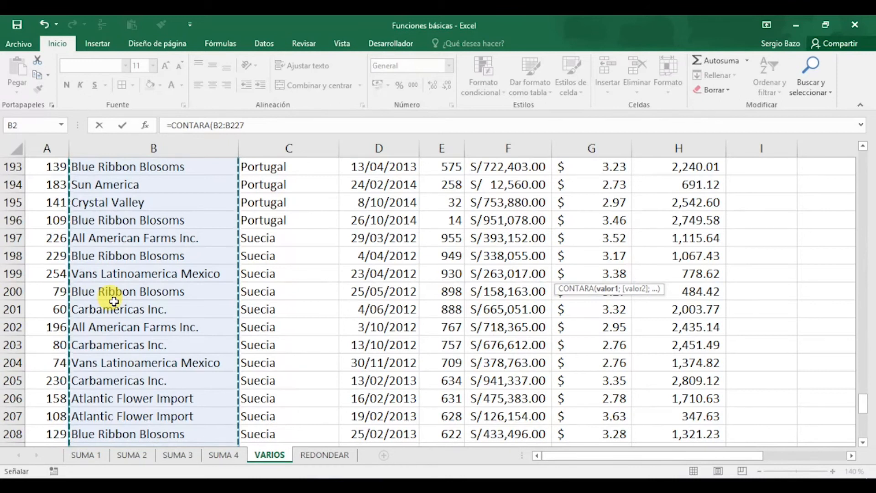
{"action": "scroll", "coordinate": [114, 301], "scroll_direction": "up", "scroll_amount": 20}
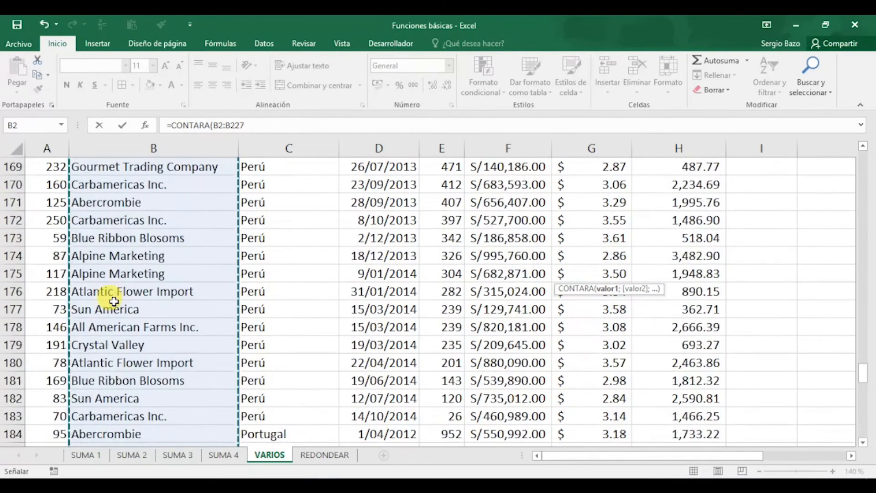
{"action": "scroll", "coordinate": [114, 302], "scroll_direction": "up", "scroll_amount": 20}
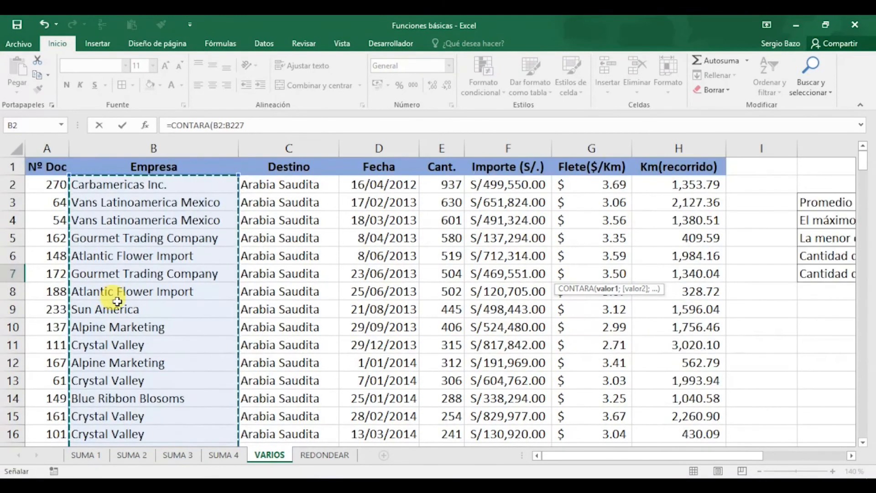
{"action": "key", "text": "Return"}
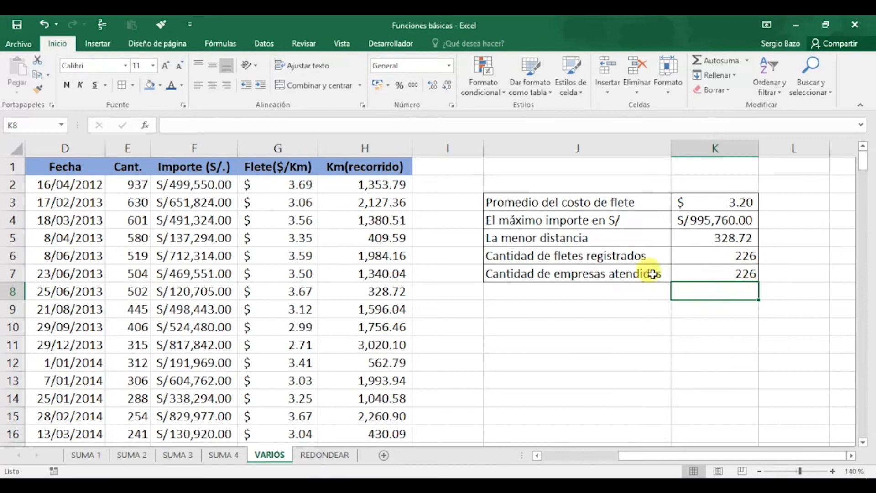
Open the REDONDEAR sheet and enlarge it to 220% around the REDONDEO columns
{"action": "left_click", "coordinate": [317, 458]}
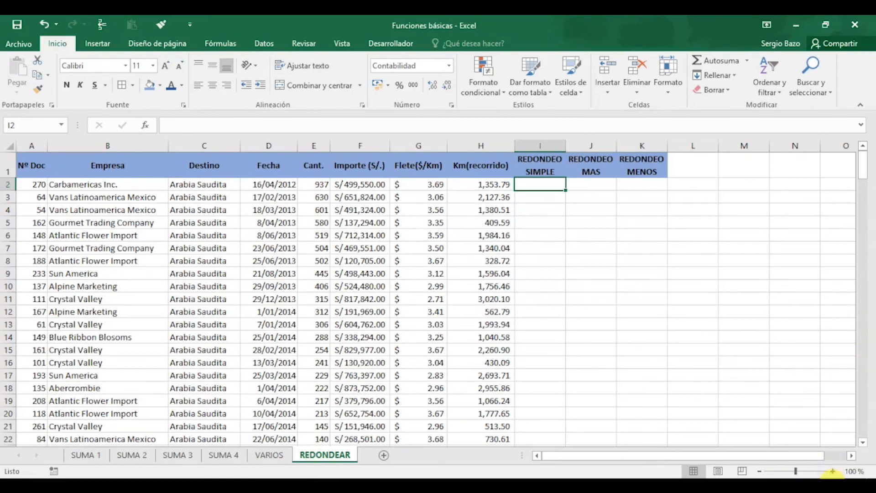
{"action": "left_click", "coordinate": [833, 472]}
{"action": "left_click", "coordinate": [832, 472]}
{"action": "left_click", "coordinate": [832, 471]}
{"action": "left_click", "coordinate": [833, 471]}
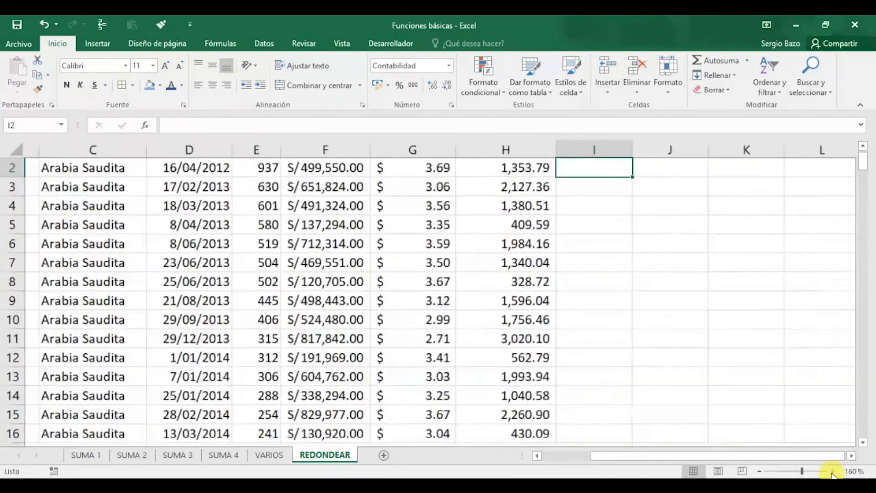
{"action": "left_click", "coordinate": [832, 471]}
{"action": "left_click", "coordinate": [832, 472]}
{"action": "left_click", "coordinate": [832, 471]}
{"action": "left_click", "coordinate": [832, 471]}
{"action": "left_click", "coordinate": [832, 472]}
{"action": "left_click", "coordinate": [832, 472]}
{"action": "left_click", "coordinate": [833, 471]}
{"action": "left_click", "coordinate": [833, 471]}
{"action": "scroll", "coordinate": [794, 384], "scroll_direction": "up", "scroll_amount": 1}
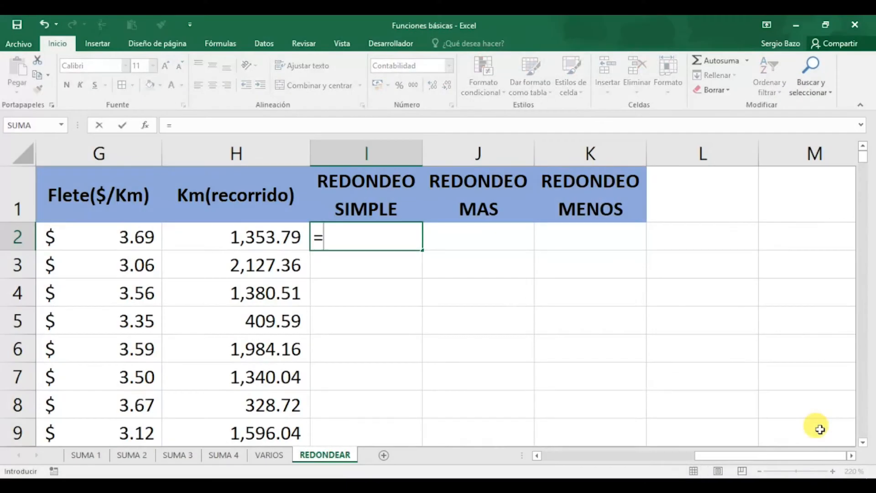
Round the Km(recorrido) value H2 to 0 decimals in cell I2 with REDONDEAR and fill the formula down the REDONDEO SIMPLE column
{"action": "type", "text": "red"}
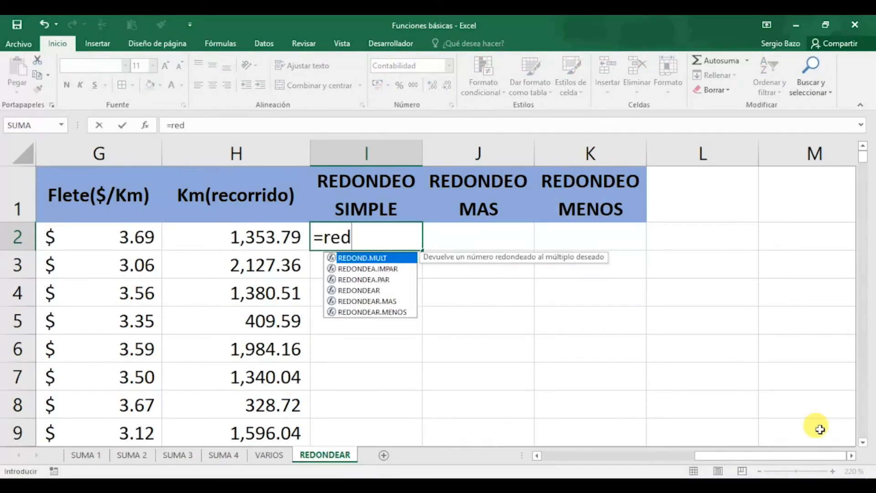
{"action": "key", "text": "Down"}
{"action": "key", "text": "Down"}
{"action": "key", "text": "Down"}
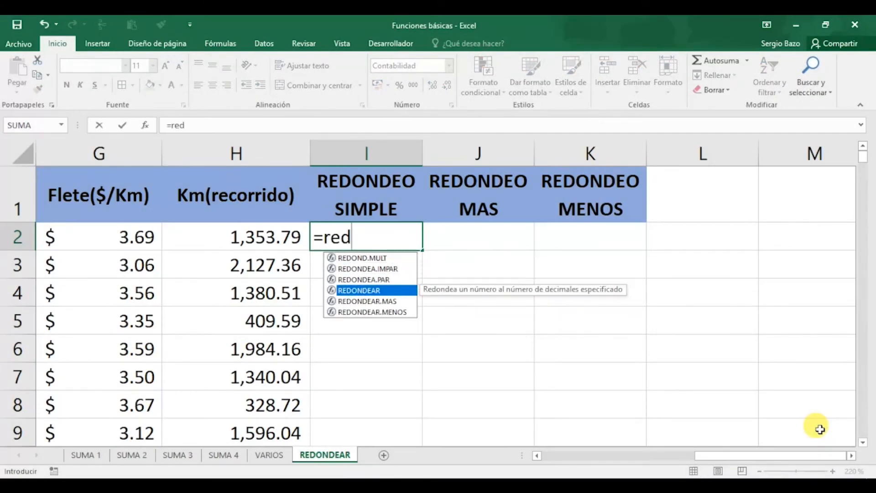
{"action": "key", "text": "Tab"}
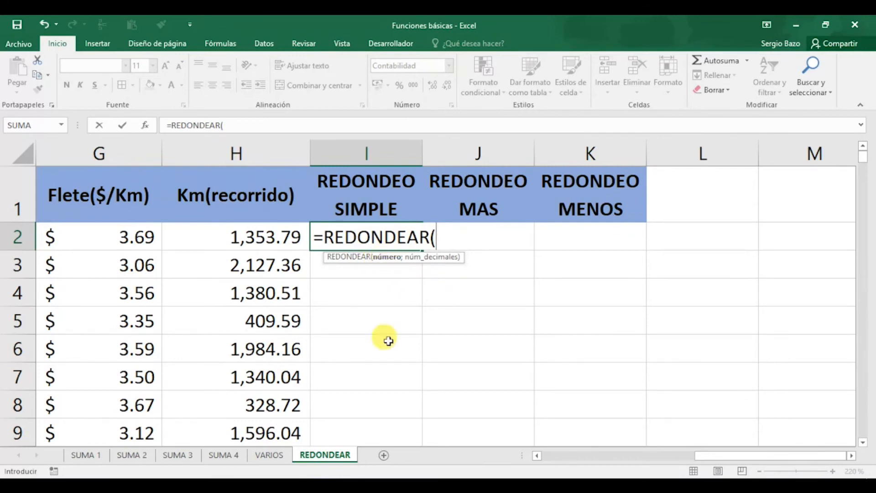
{"action": "left_click", "coordinate": [260, 237]}
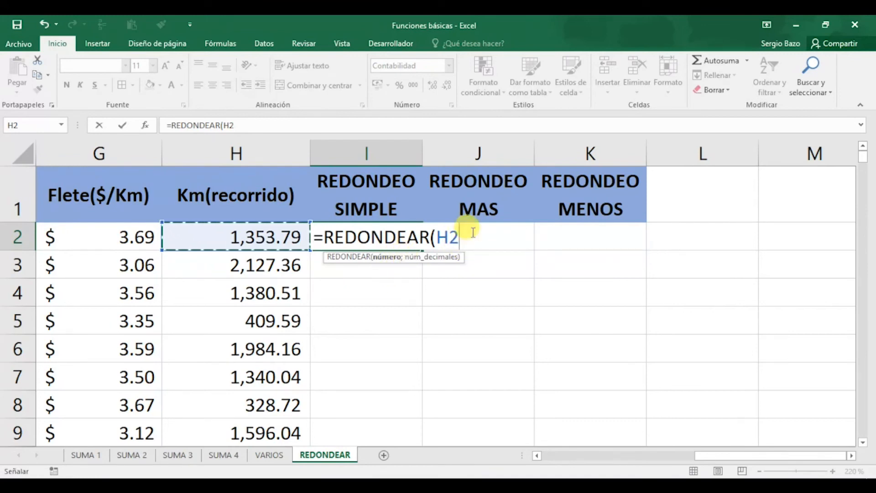
{"action": "type", "text": ";"}
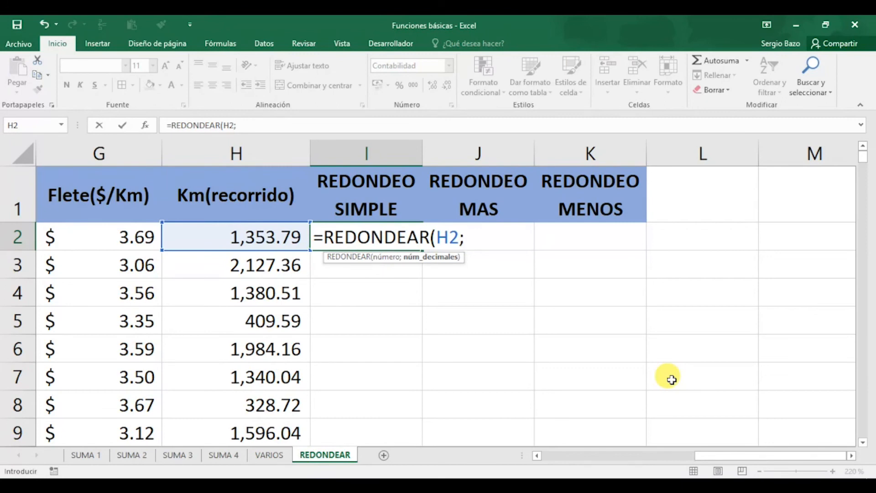
{"action": "type", "text": "0"}
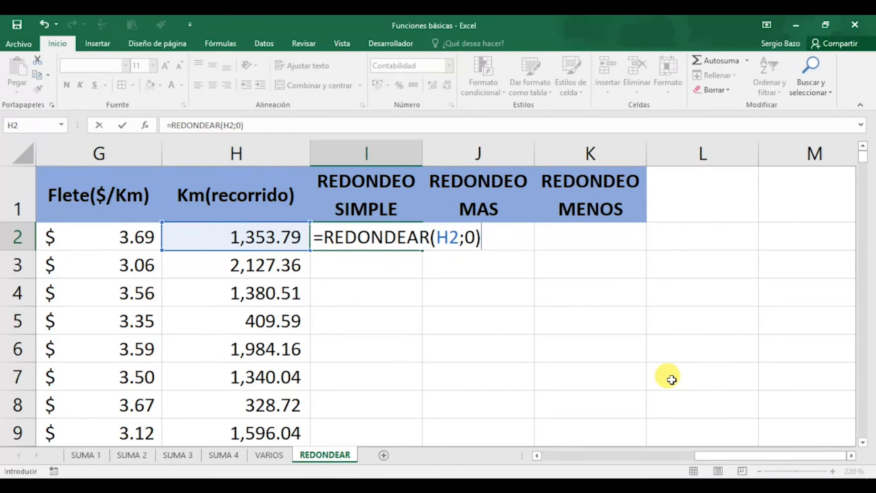
{"action": "key", "text": "Return"}
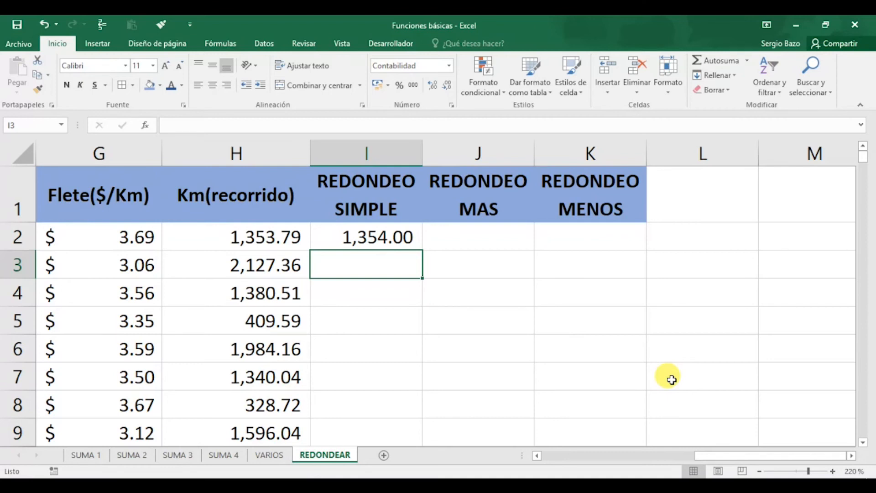
{"action": "left_click", "coordinate": [361, 237]}
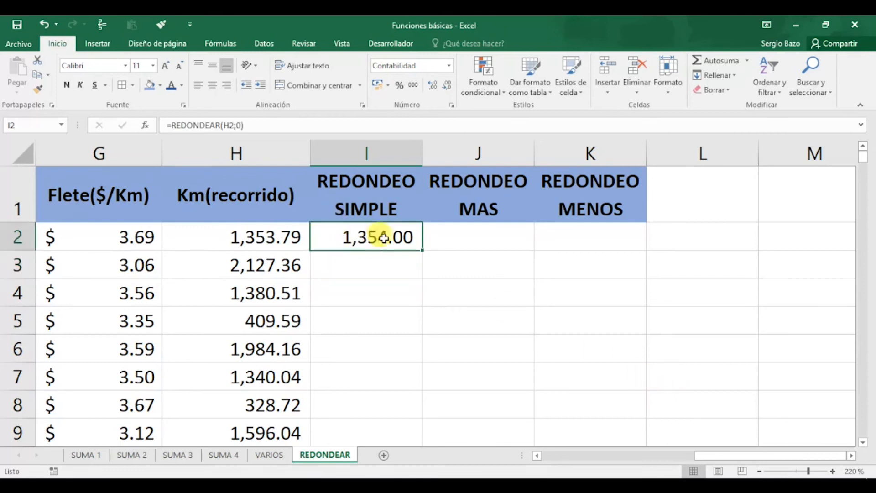
{"action": "double_click", "coordinate": [422, 251]}
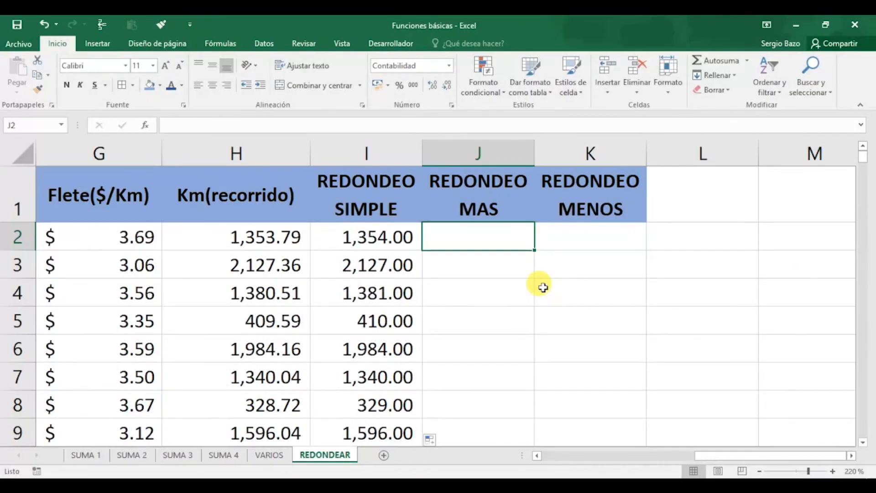
Round H2 up to 1 decimal in cell J2 with REDONDEAR.MAS and fill the formula down the REDONDEO MAS column
{"action": "type", "text": "=red"}
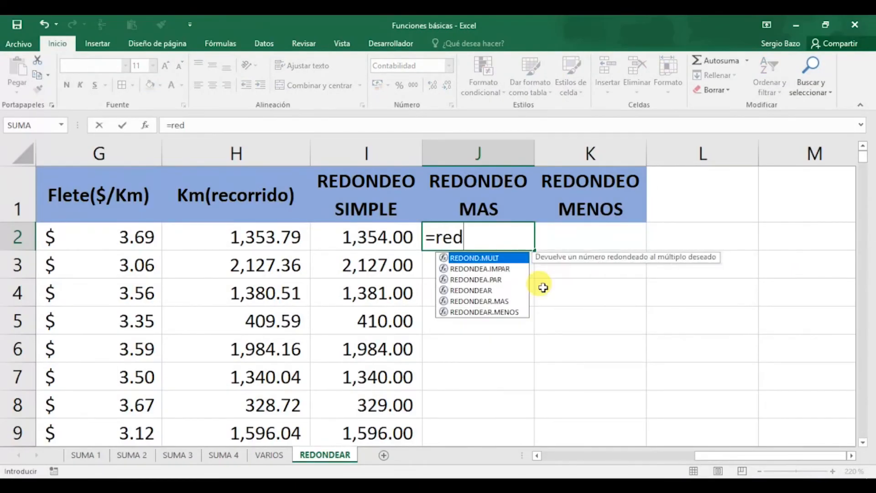
{"action": "key", "text": "Down"}
{"action": "key", "text": "Down"}
{"action": "key", "text": "Down"}
{"action": "key", "text": "Down"}
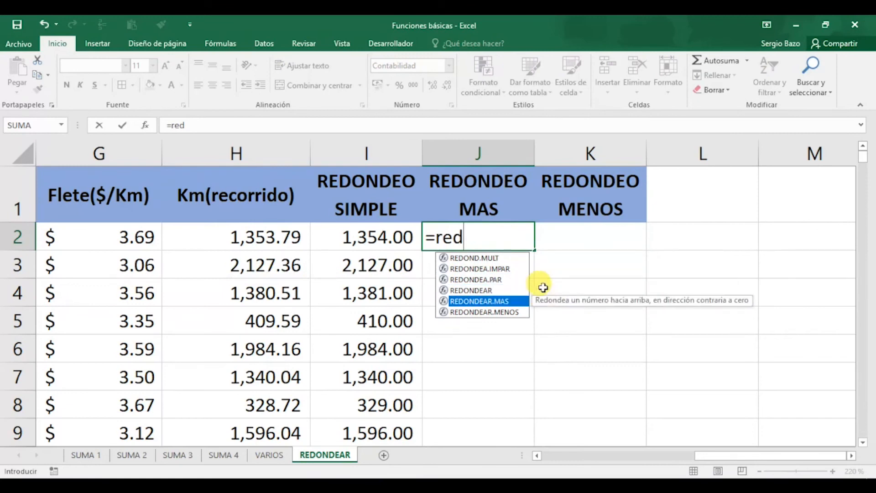
{"action": "key", "text": "Tab"}
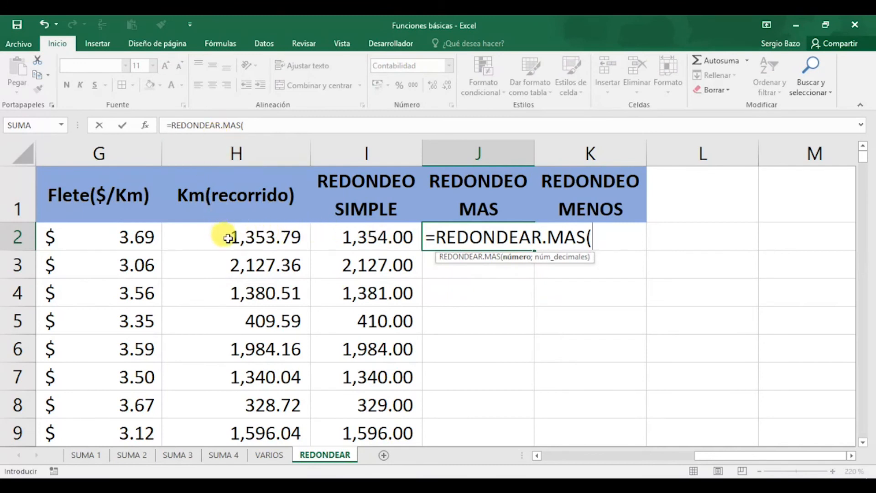
{"action": "left_click", "coordinate": [254, 238]}
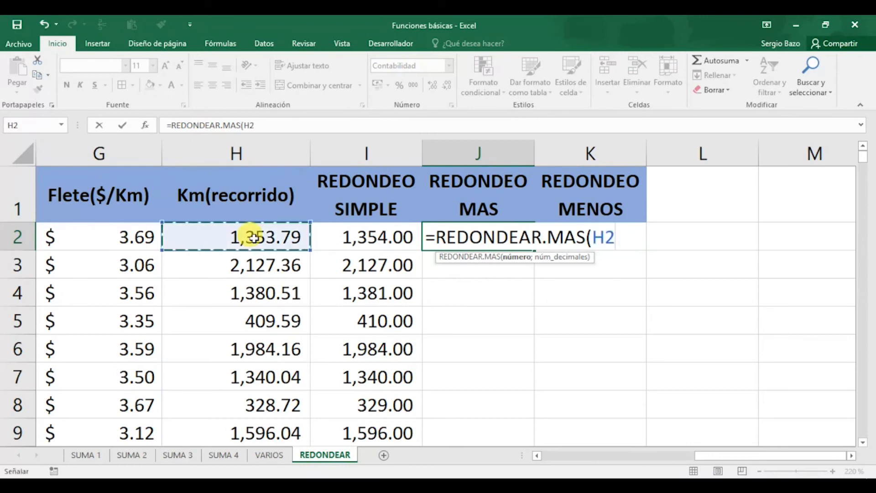
{"action": "type", "text": ";"}
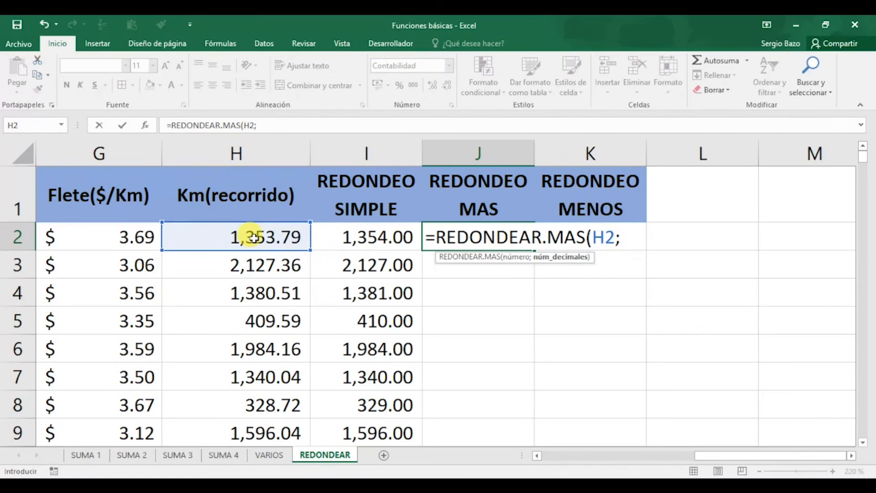
{"action": "type", "text": "1)"}
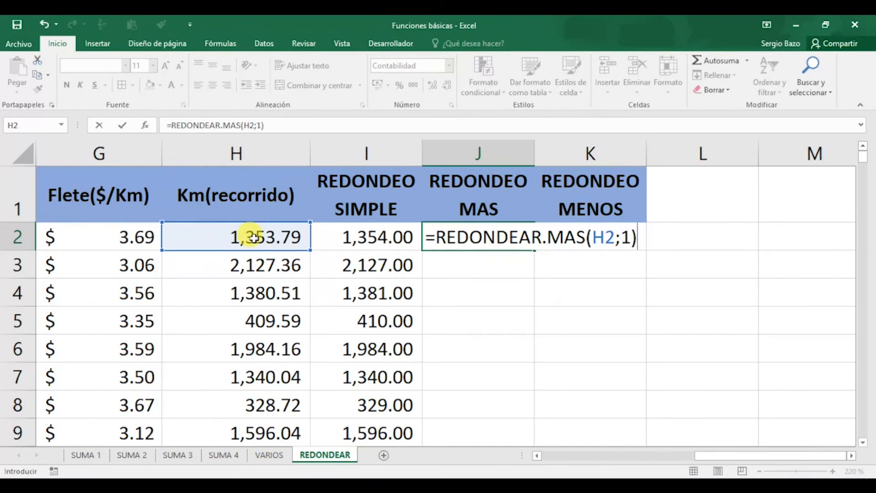
{"action": "key", "text": "Return"}
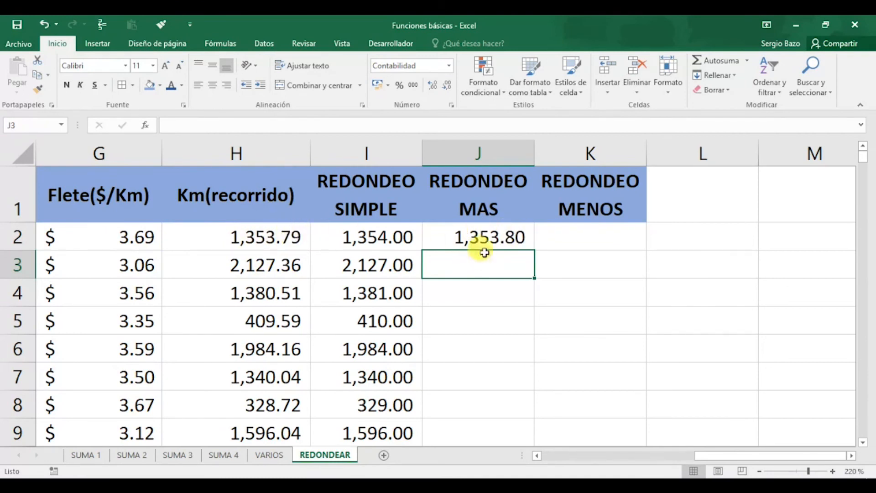
{"action": "left_click", "coordinate": [478, 238]}
{"action": "double_click", "coordinate": [535, 251]}
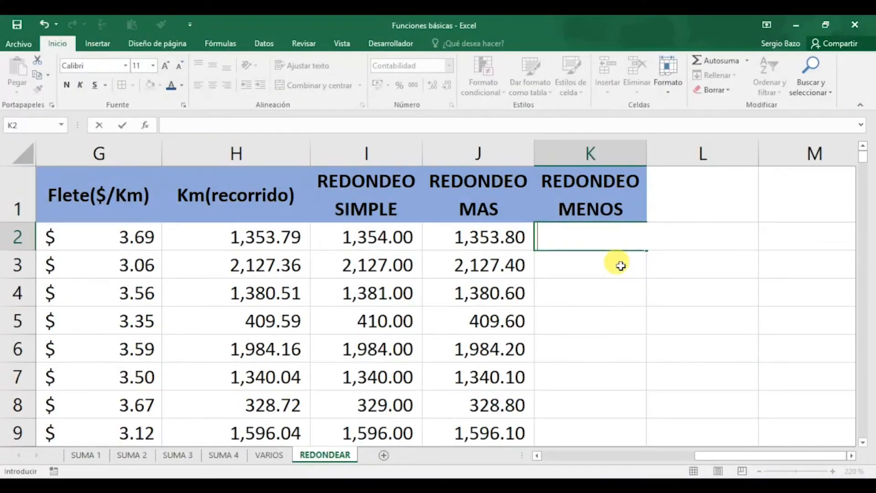
Round H2 down to 0 decimals in cell K2 with REDONDEAR.MENOS and fill the formula down the REDONDEO MENOS column
{"action": "type", "text": "=redo"}
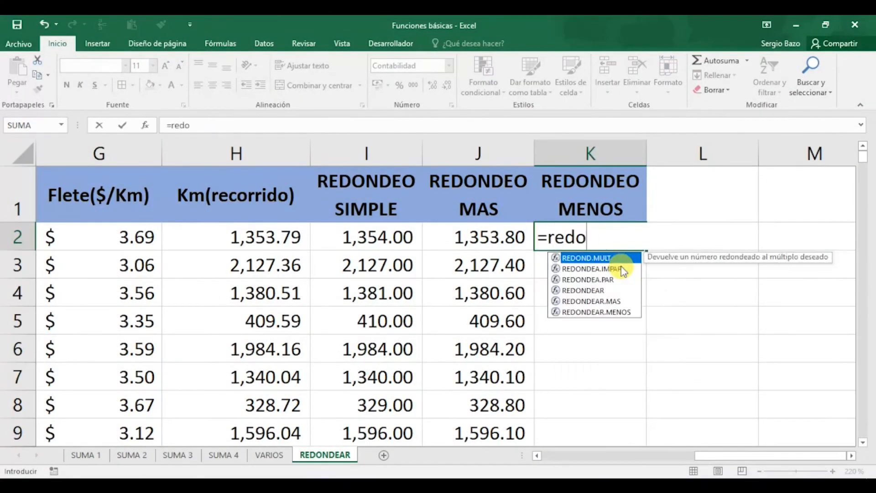
{"action": "type", "text": "ndear"}
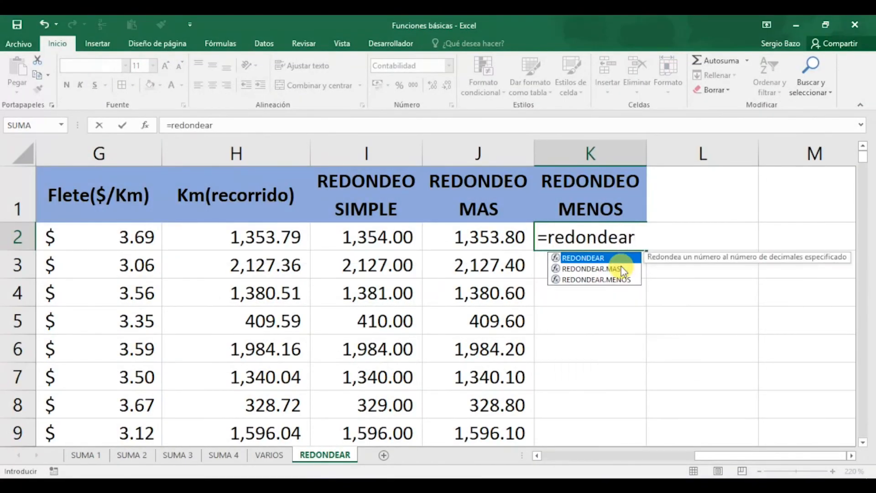
{"action": "key", "text": "Down"}
{"action": "key", "text": "Down"}
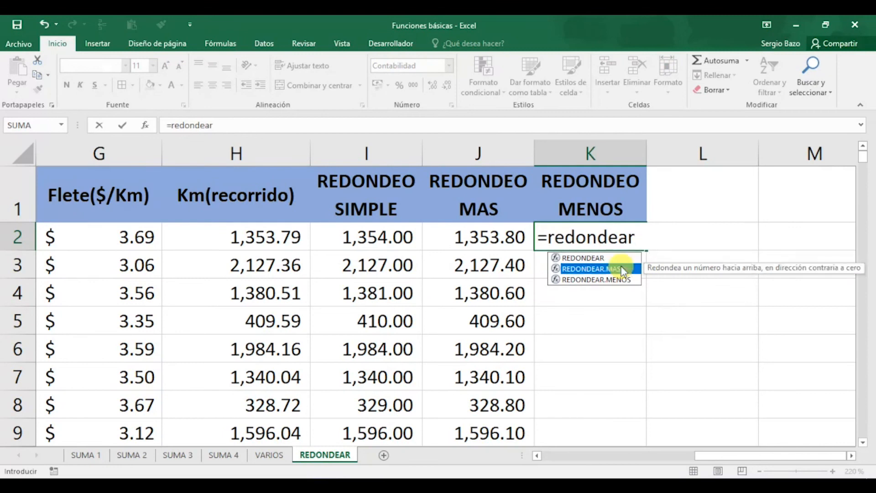
{"action": "key", "text": "Tab"}
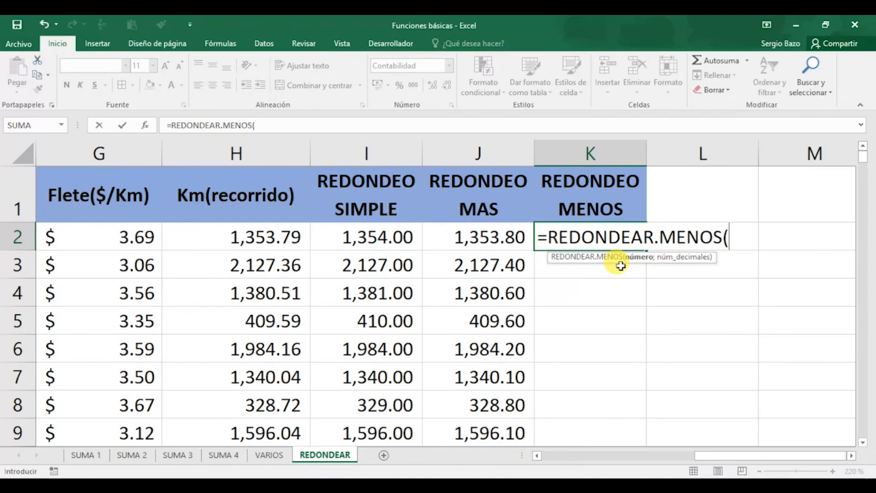
{"action": "left_click", "coordinate": [238, 238]}
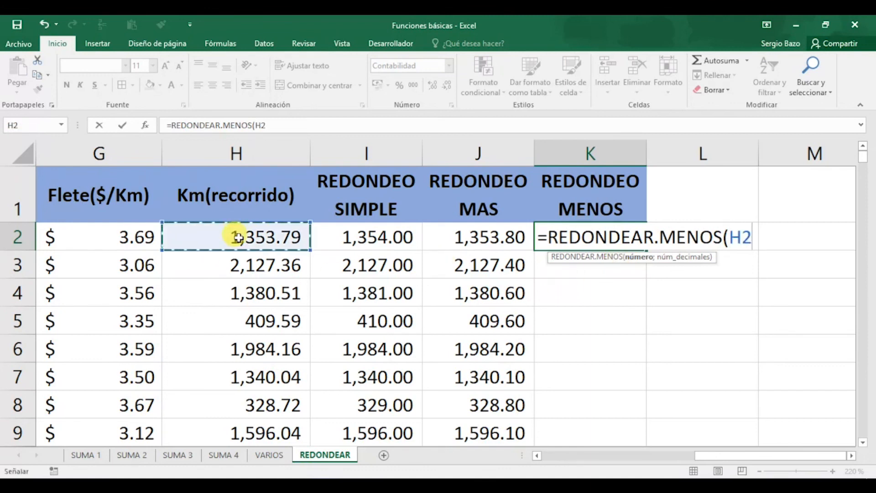
{"action": "type", "text": ";"}
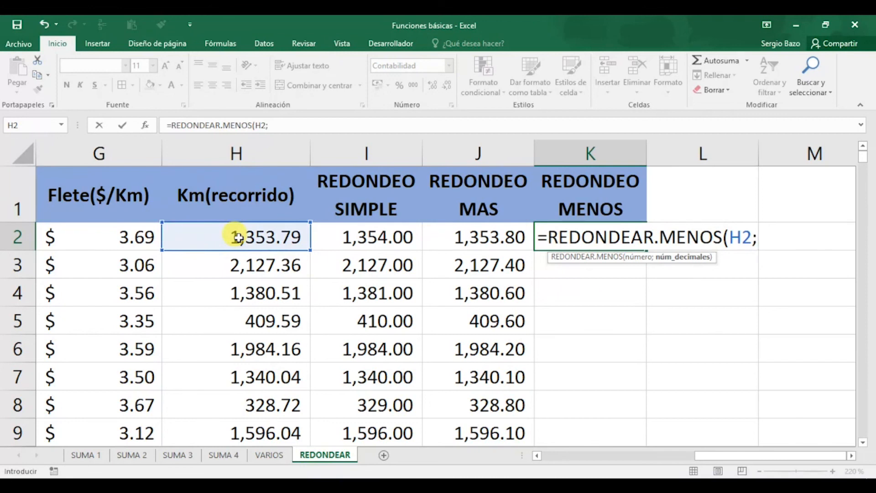
{"action": "type", "text": "0)"}
{"action": "key", "text": "Return"}
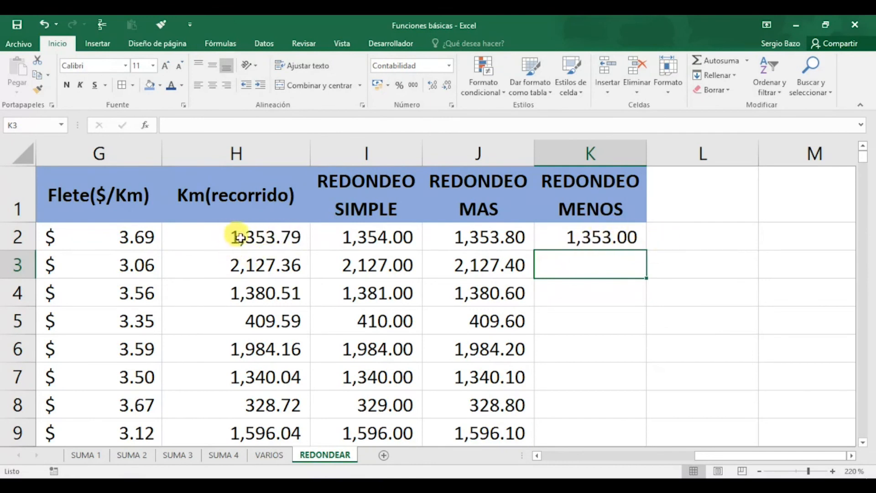
{"action": "left_click", "coordinate": [618, 236]}
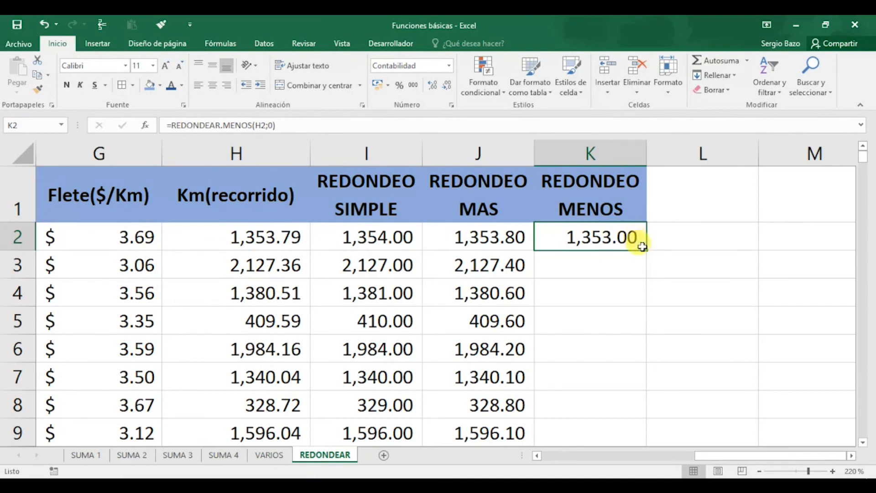
{"action": "double_click", "coordinate": [647, 250]}
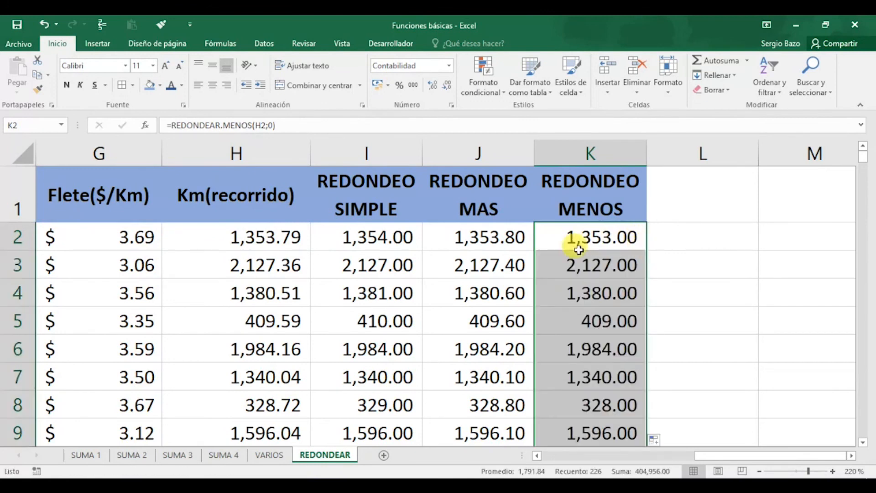